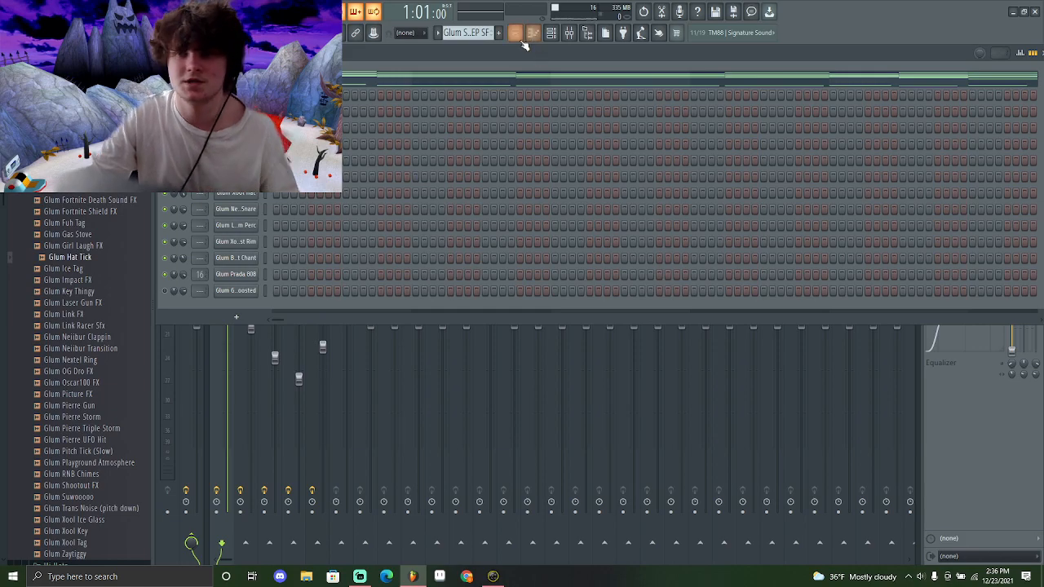
Open the Glum Sexy EP SF pattern in the piano roll and play it back
double_click(408, 97)
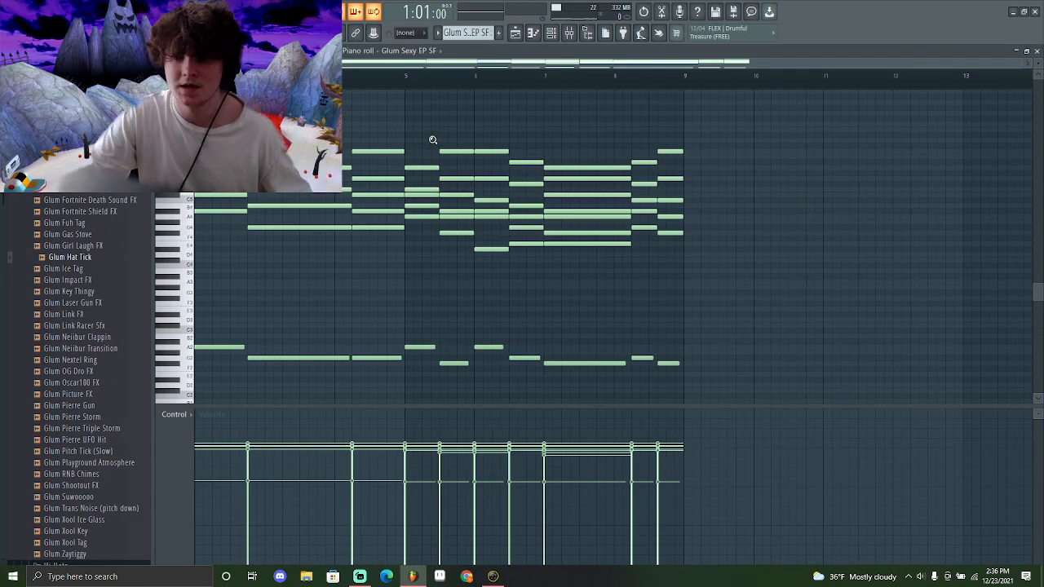
scroll(433, 140, up, 3)
key(space)
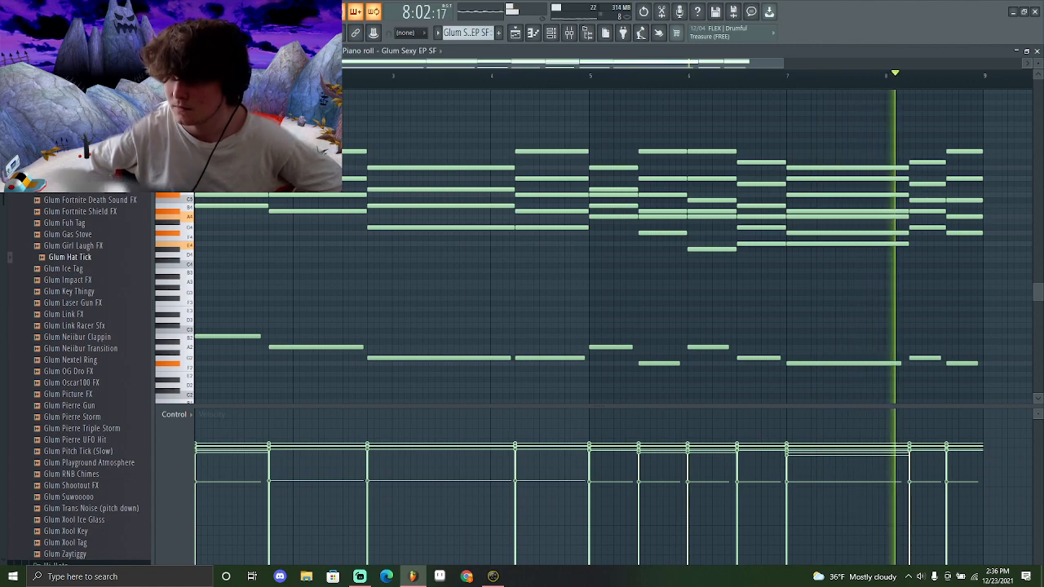
key(space)
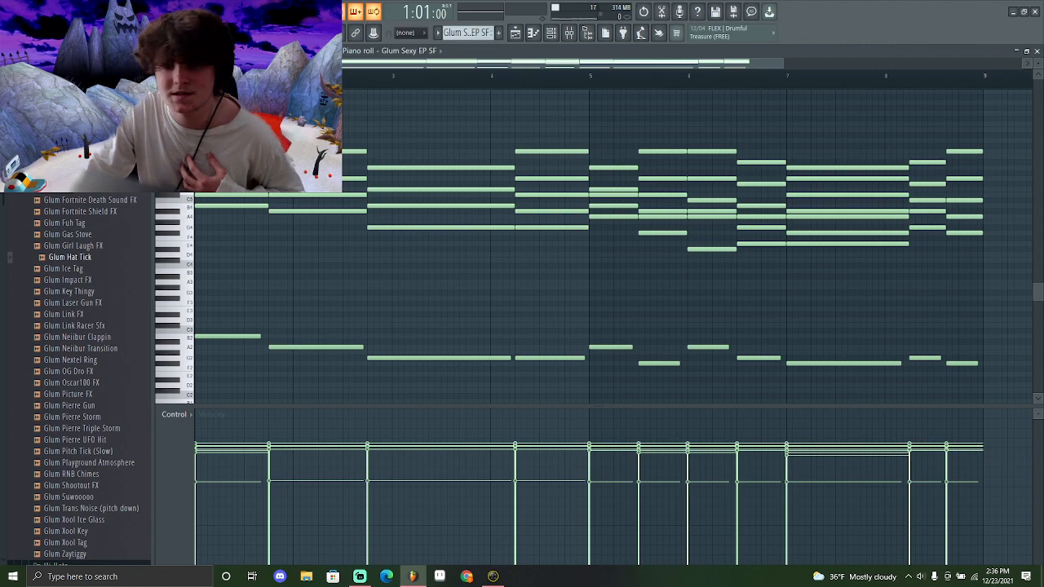
click(198, 51)
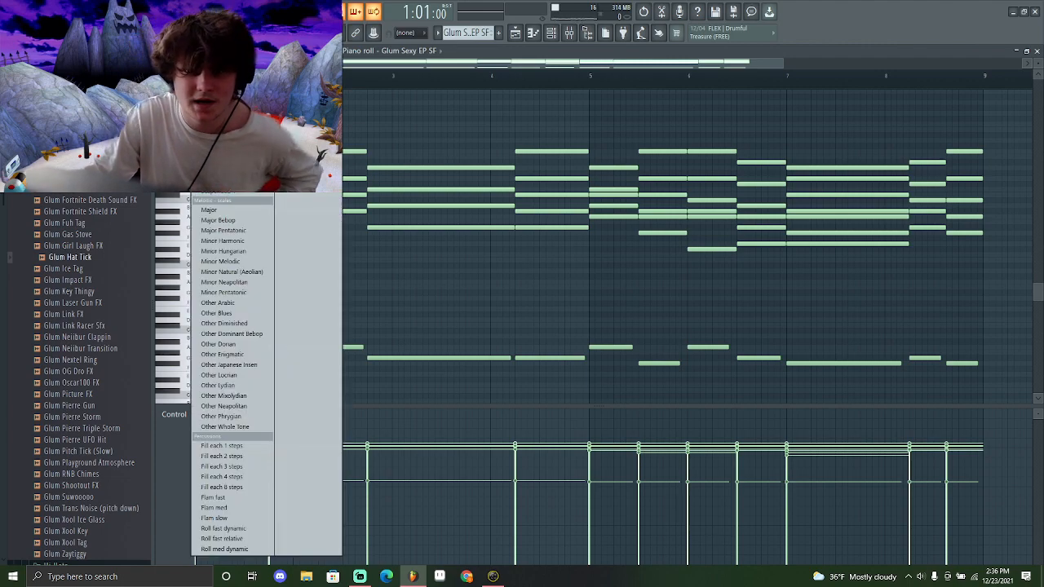
click(198, 51)
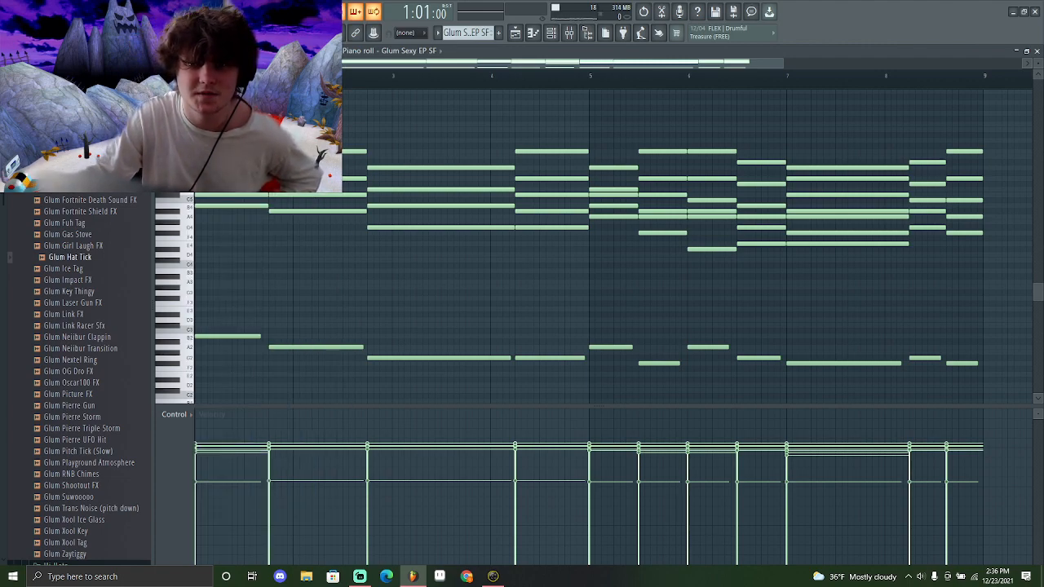
click(198, 50)
mouse_move(229, 89)
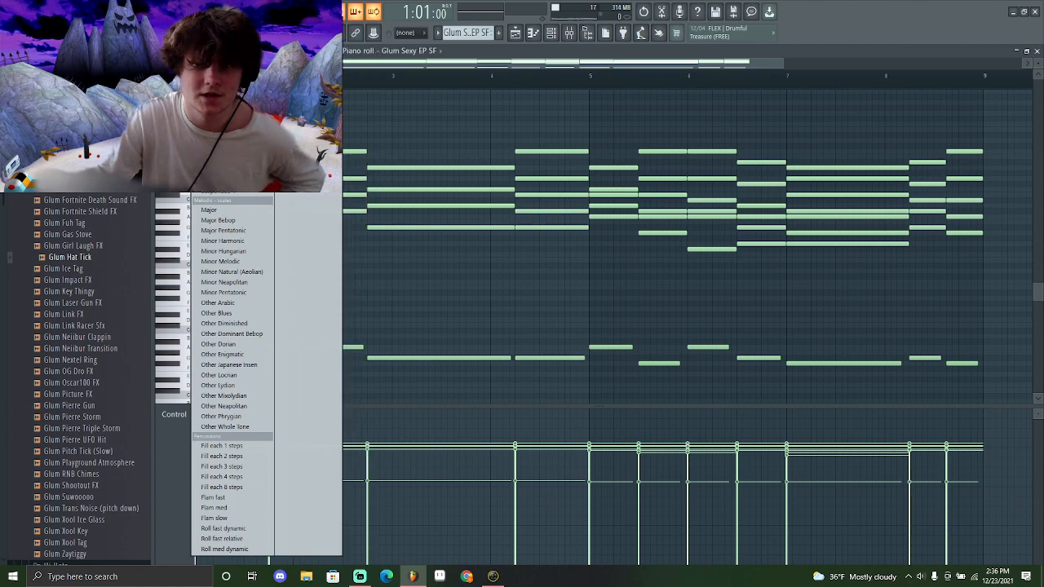
click(198, 51)
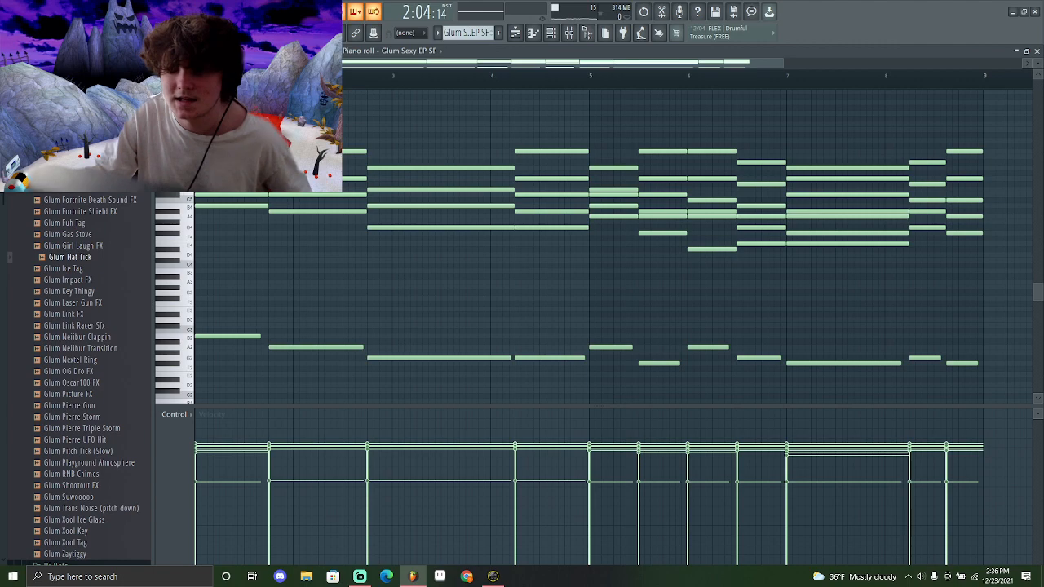
Open the 3x Osc channel's plugin window from the channel rack
click(516, 33)
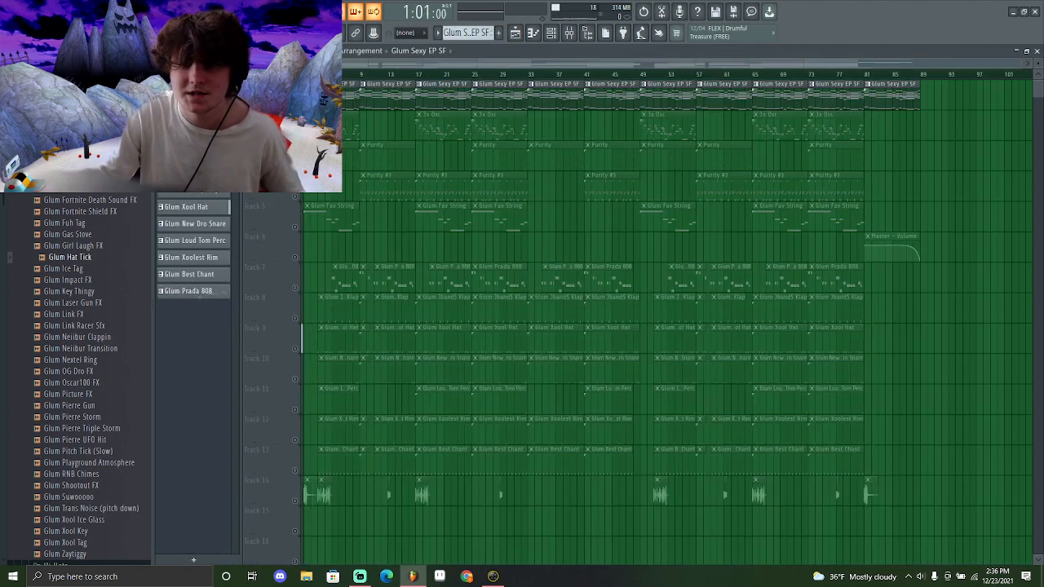
right_click(296, 136)
click(551, 32)
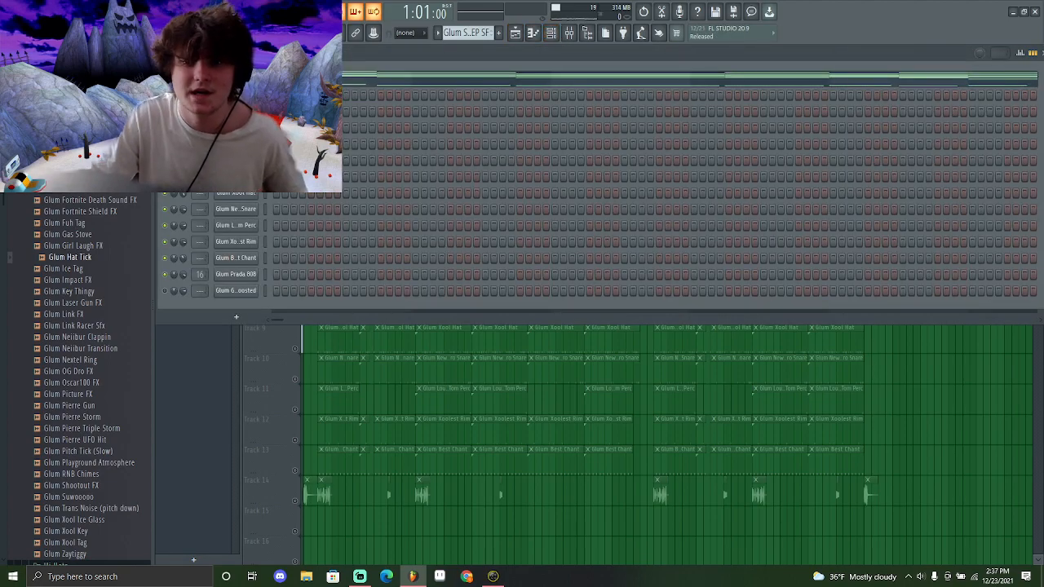
click(235, 95)
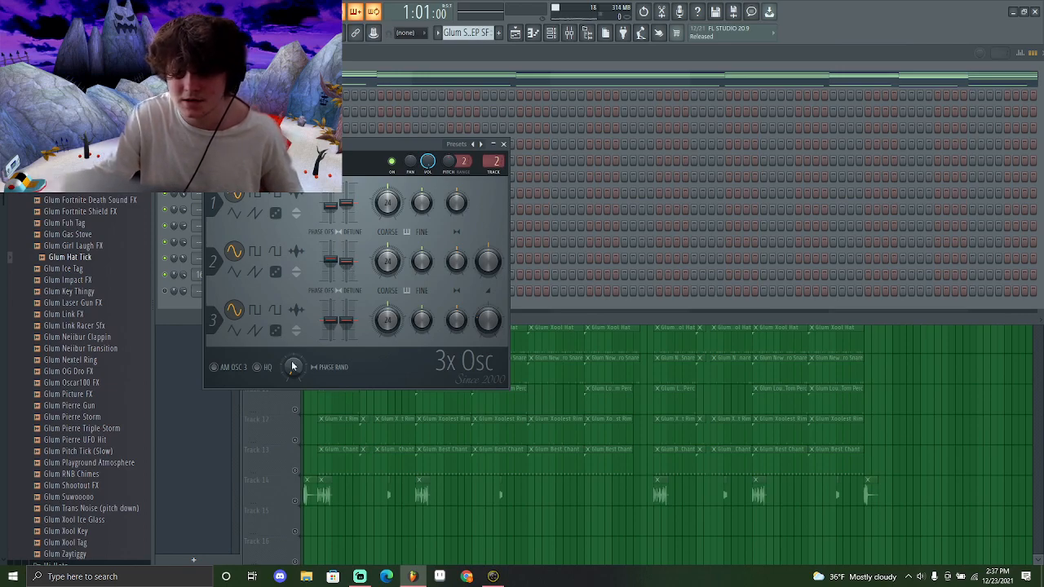
Open the 3x Osc melody in the piano roll and play it back
click(520, 35)
double_click(323, 126)
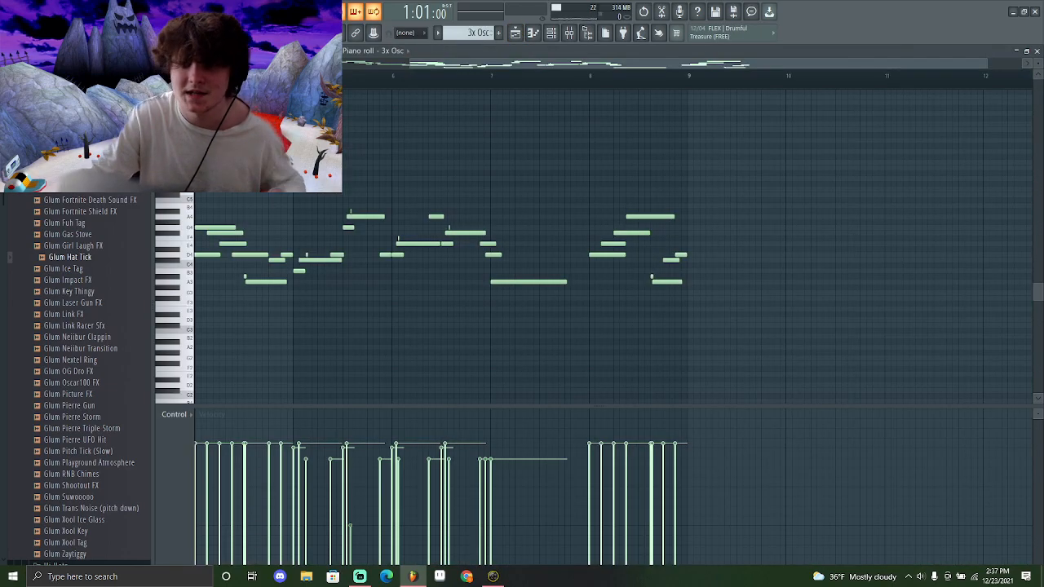
scroll(322, 131, down, 2)
key(space)
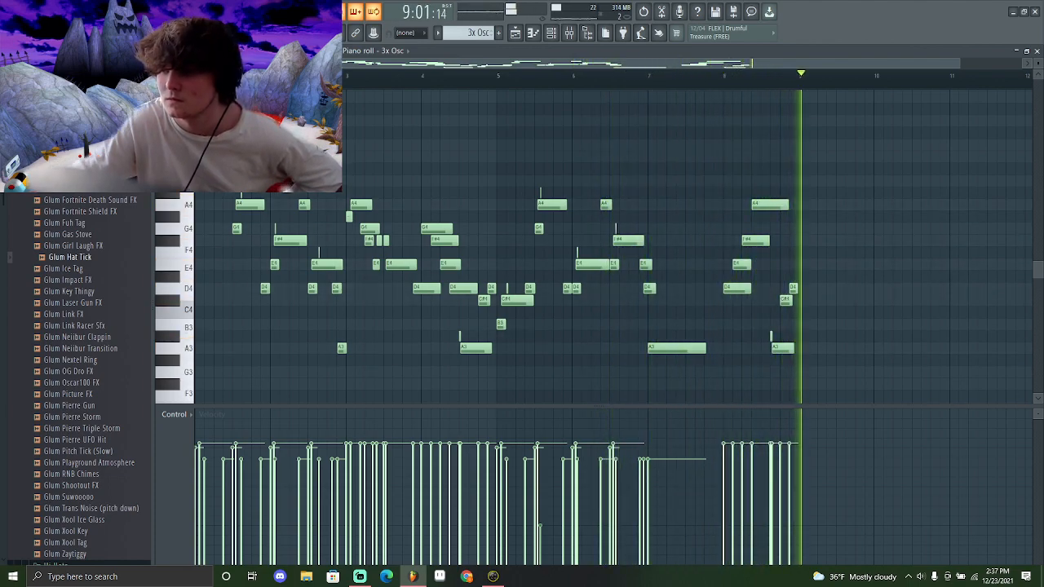
key(space)
Zoom into the 3x Osc melody and examine its individual notes and velocities
drag(336, 295, 195, 101)
ctrl+click(255, 163)
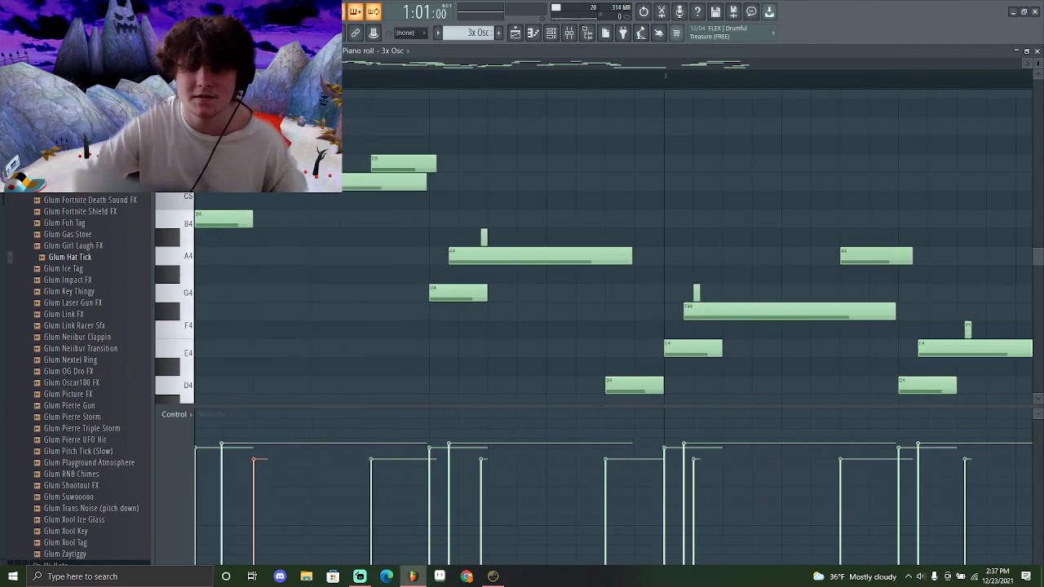
ctrl+right_click(262, 275)
drag(331, 296, 196, 196)
ctrl+right_click(359, 233)
drag(367, 319, 196, 92)
drag(378, 330, 196, 213)
ctrl+right_click(447, 240)
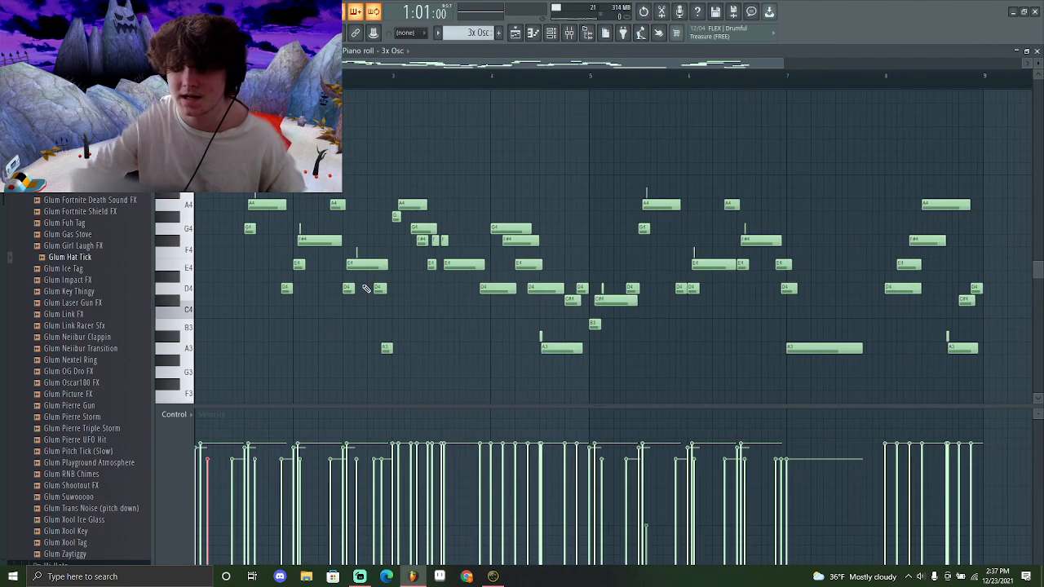
drag(323, 271, 196, 196)
drag(487, 333, 196, 122)
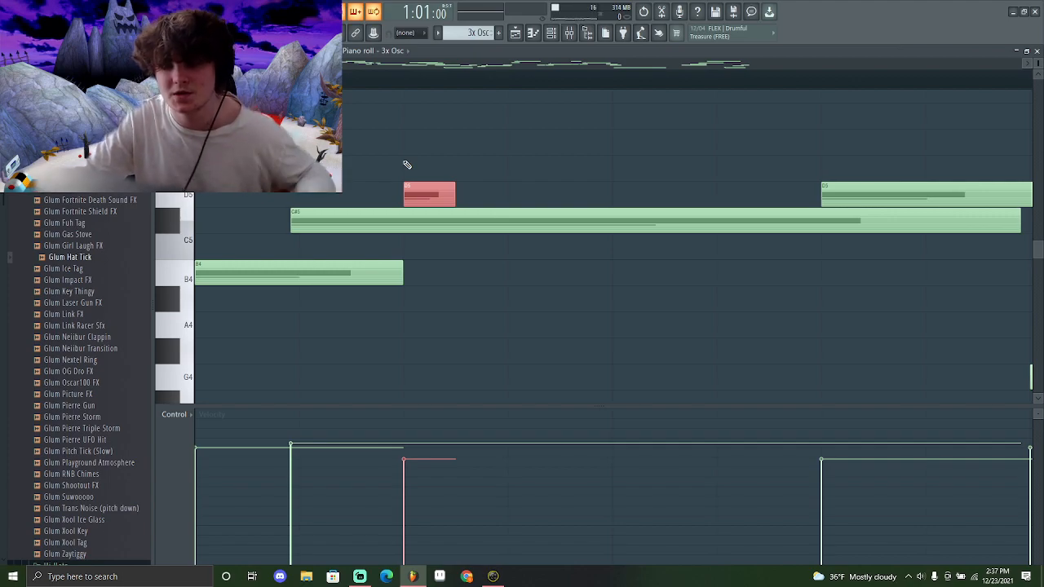
ctrl+right_click(407, 164)
drag(315, 269, 196, 98)
drag(409, 80, 197, 79)
ctrl+click(289, 197)
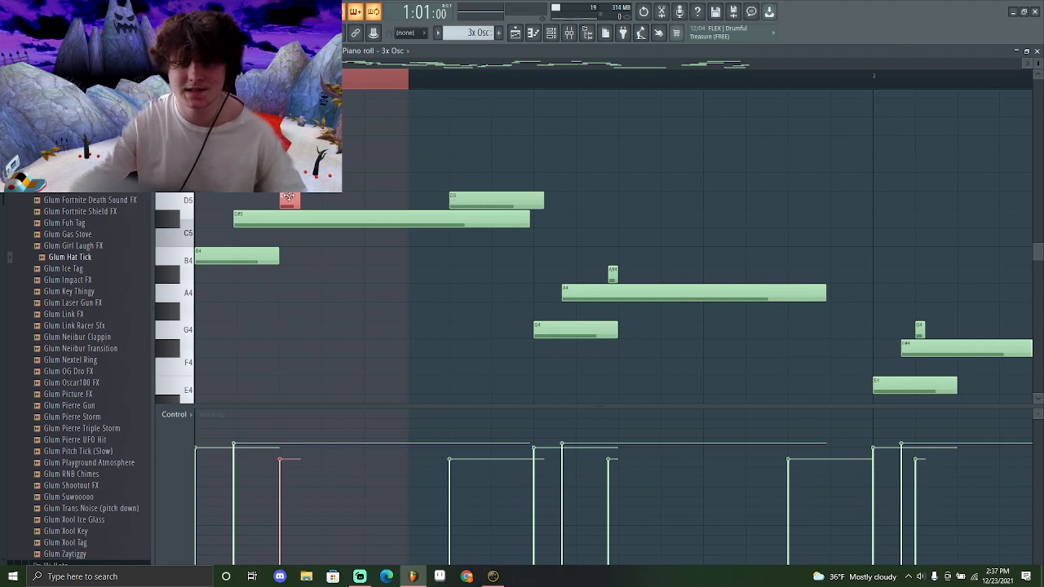
Play the 3x Osc melody once more, deselect the notes, and return to the playlist
key(space)
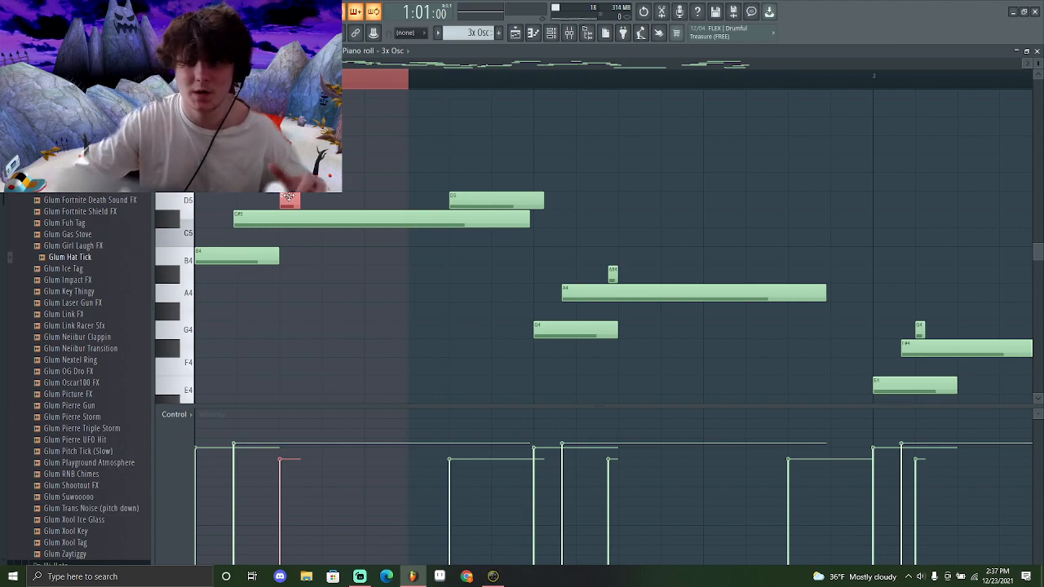
key(space)
key(ctrl+d)
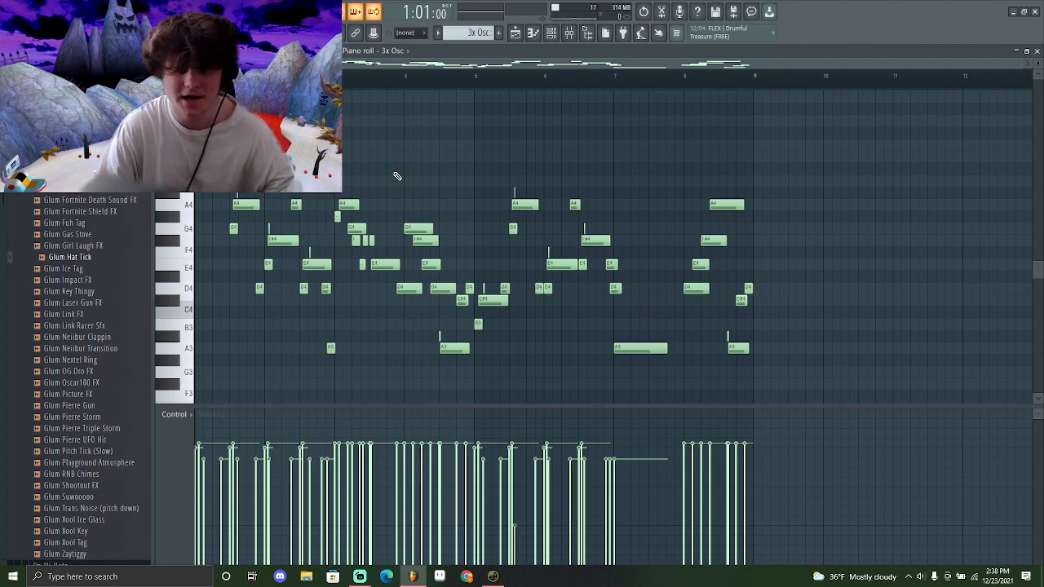
key(F5)
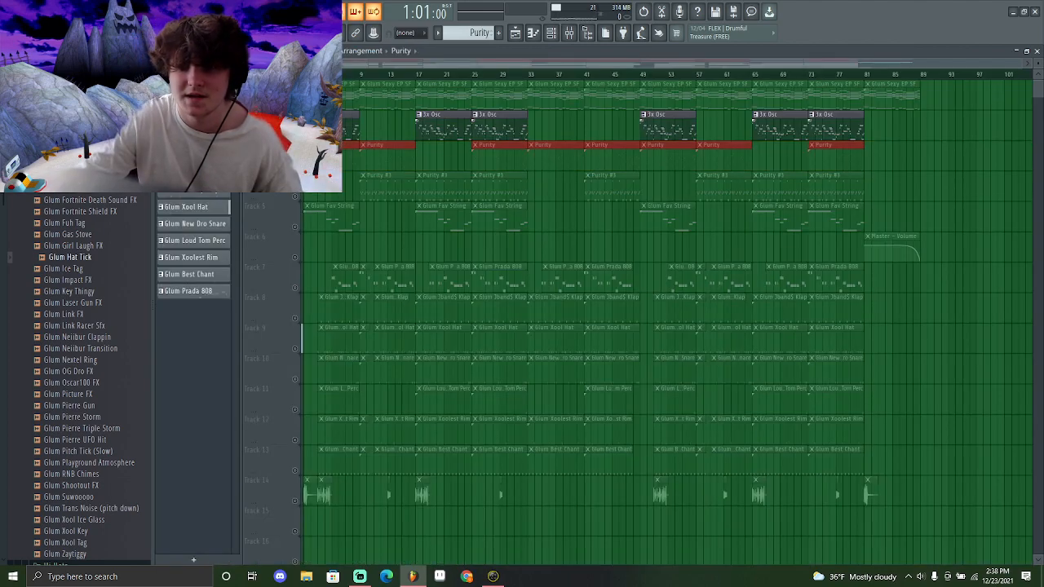
Open the Purity instrument and inspect its chord notes zoomed in the piano roll
click(569, 37)
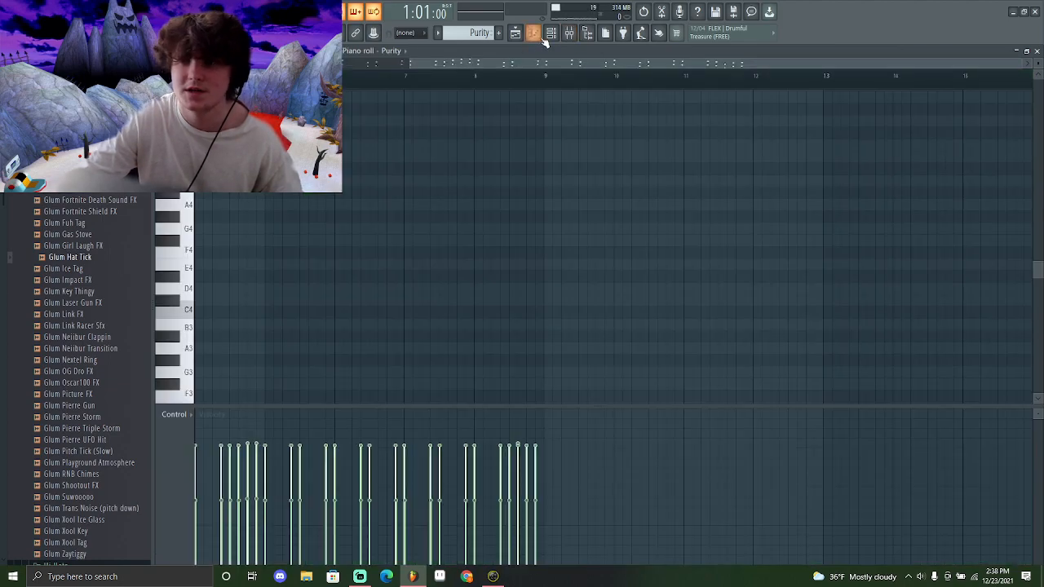
click(533, 33)
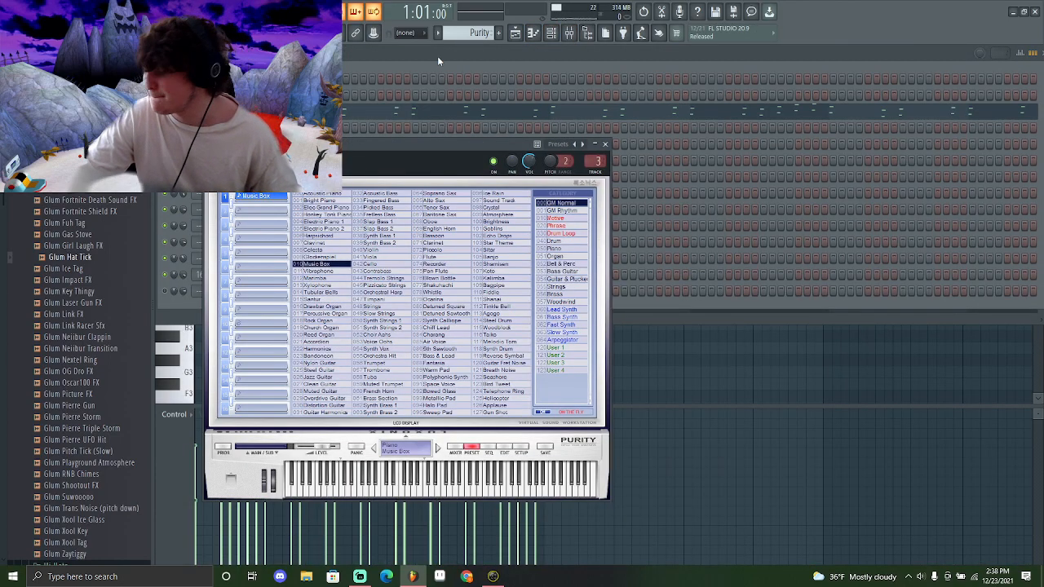
key(F7)
drag(194, 271, 181, 403)
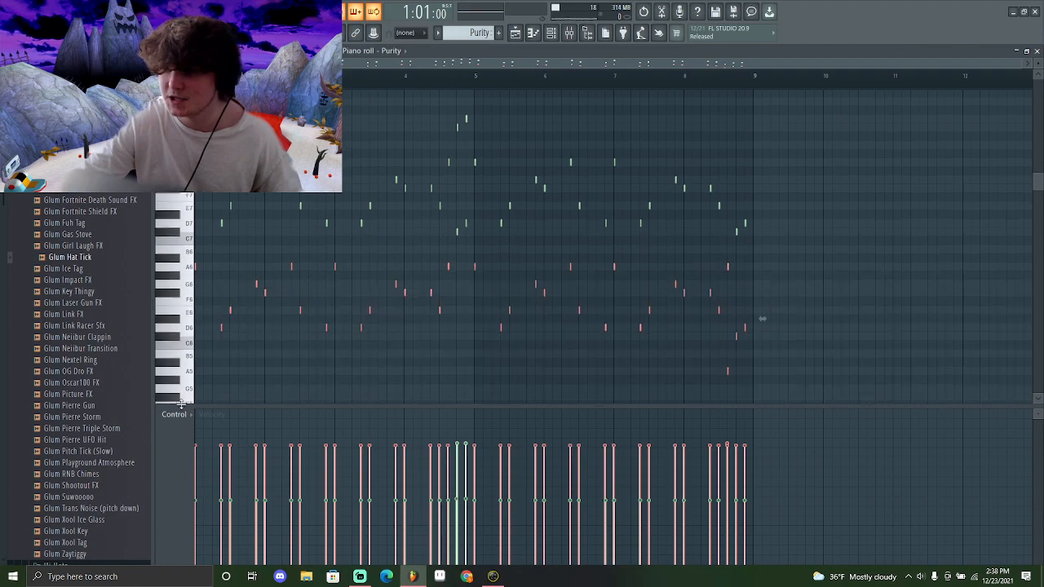
drag(286, 363, 194, 118)
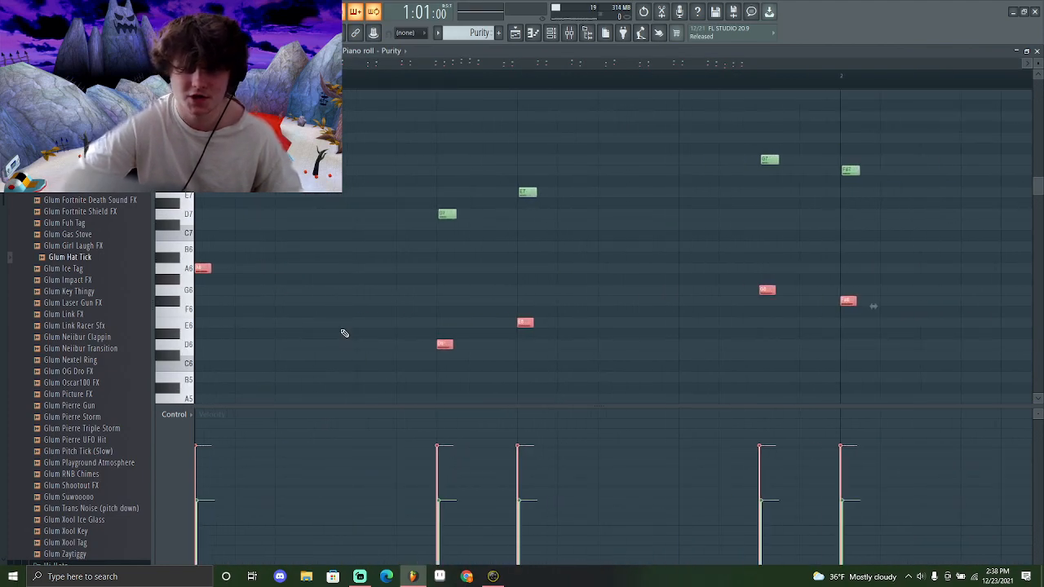
Open and close the Strumizer on the Purity chords and play the pattern back
key(alt+s)
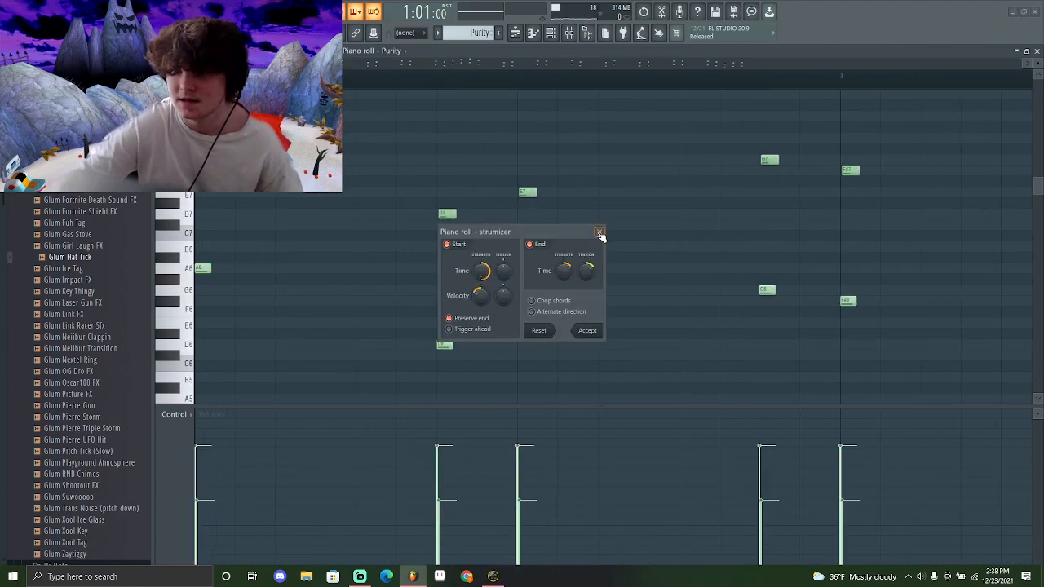
click(600, 233)
ctrl+right_click(296, 290)
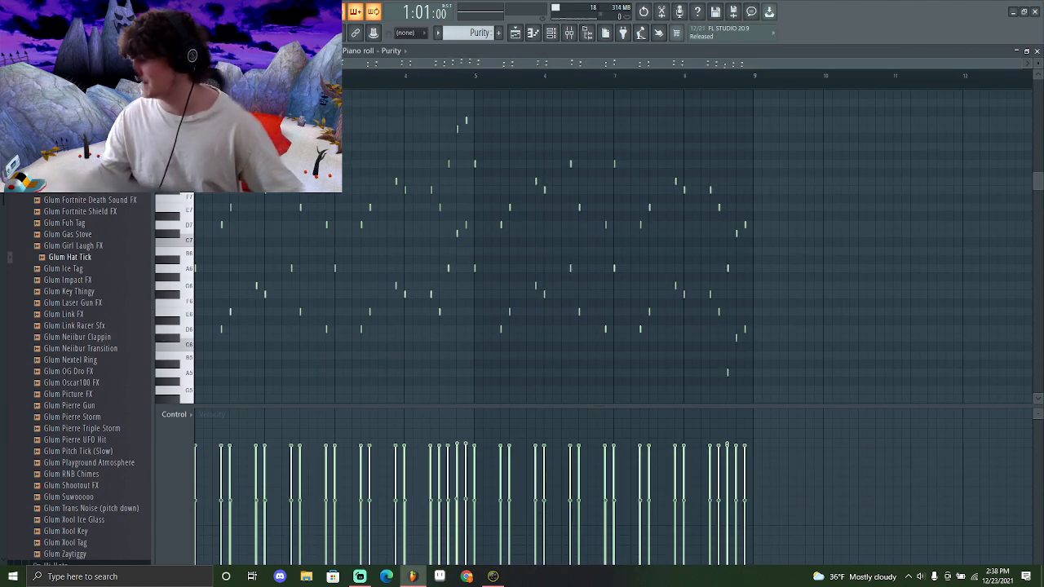
key(space)
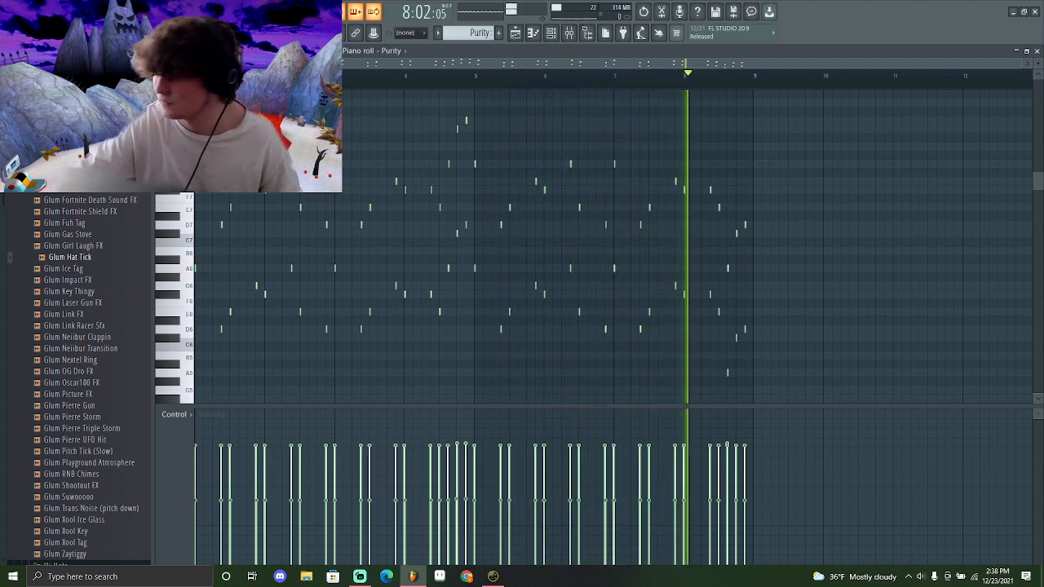
key(space)
Open the Purity #3 clip from the playlist, view its Purity plugin, and play the pattern
key(F5)
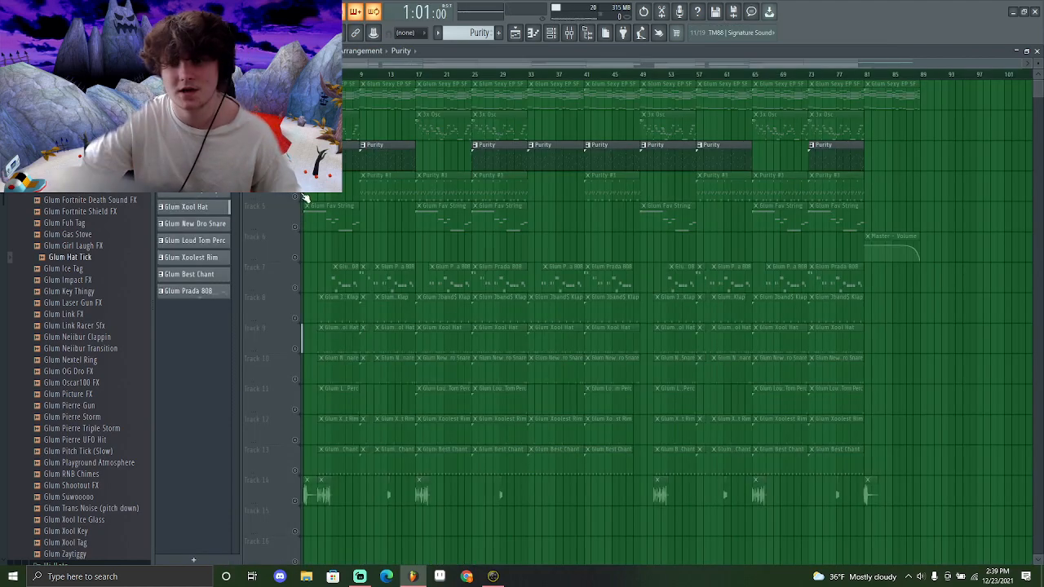
double_click(387, 175)
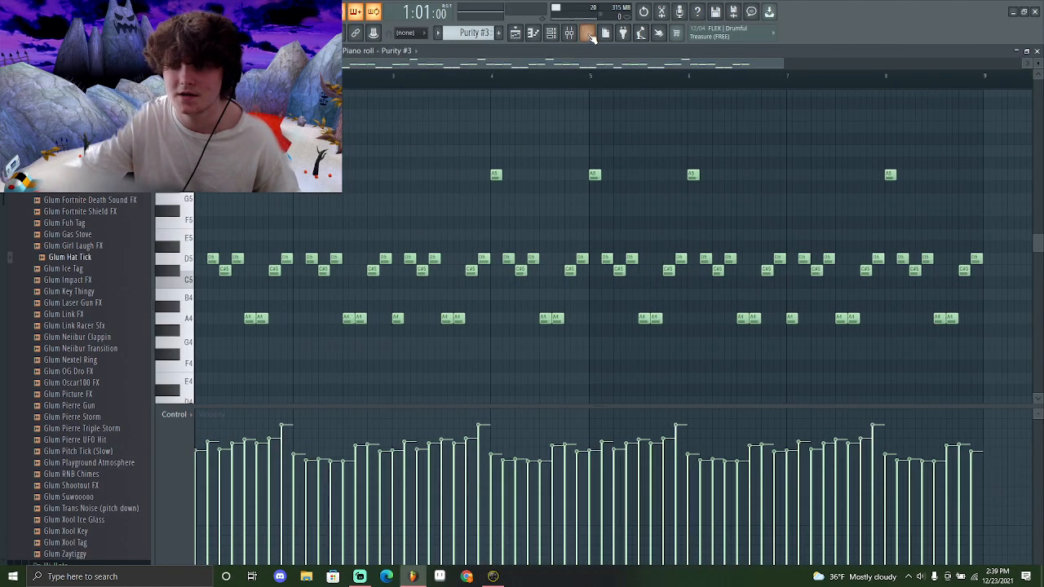
click(553, 36)
click(236, 161)
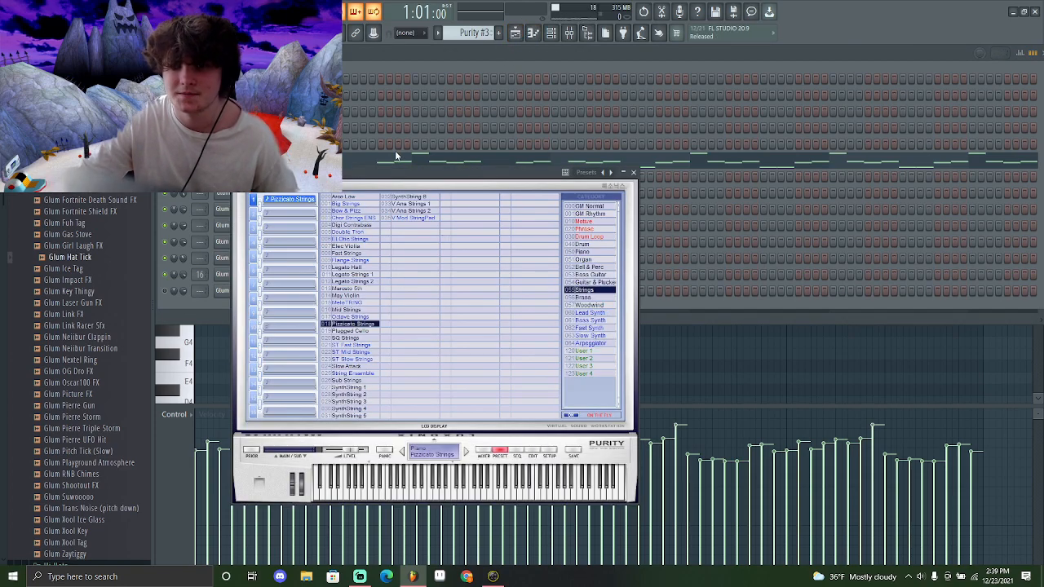
key(F7)
key(space)
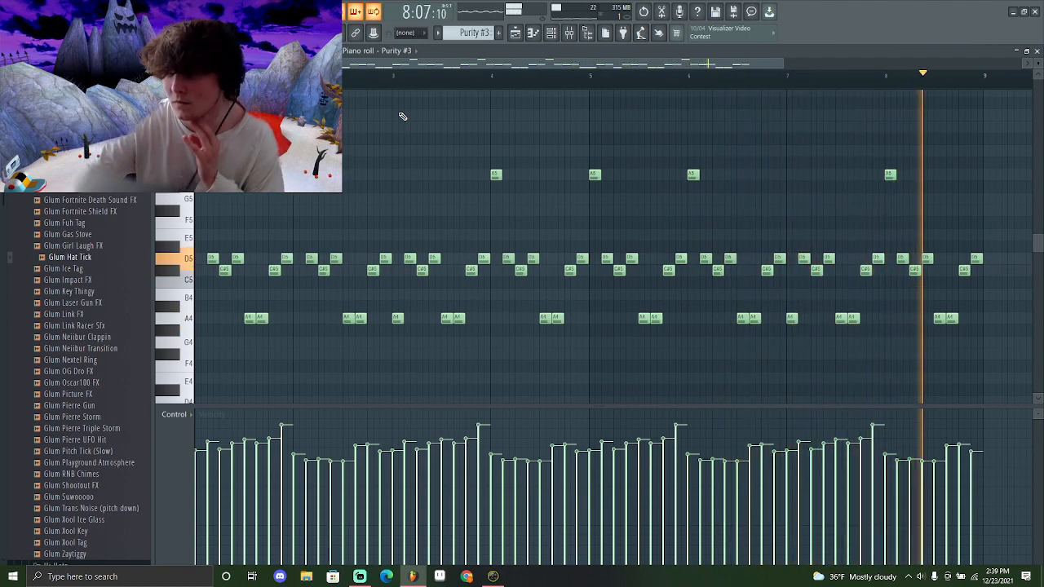
key(space)
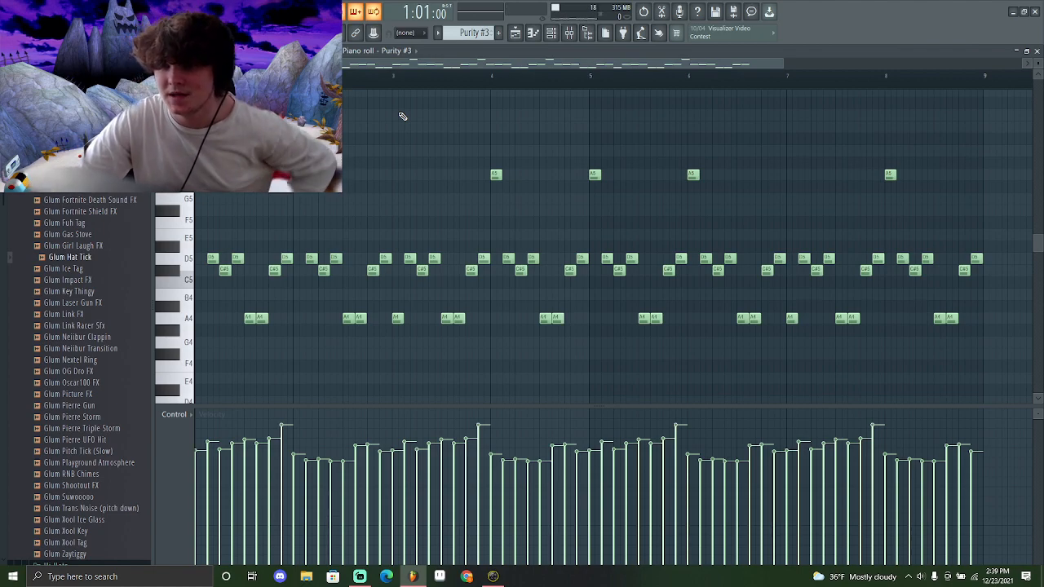
Open the Xpand!2 strings channel from the channel rack and return to the playlist
click(516, 33)
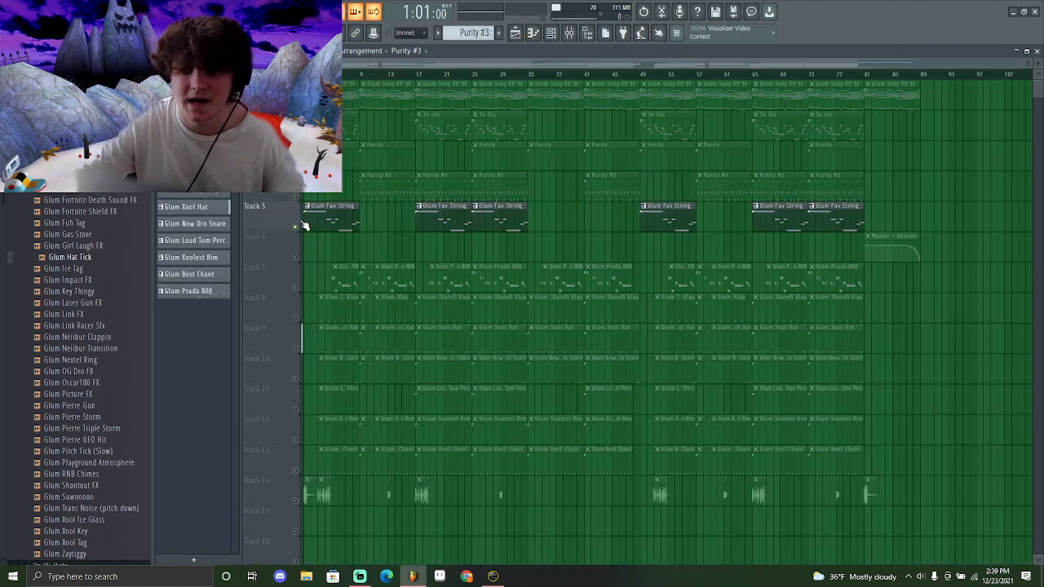
click(564, 35)
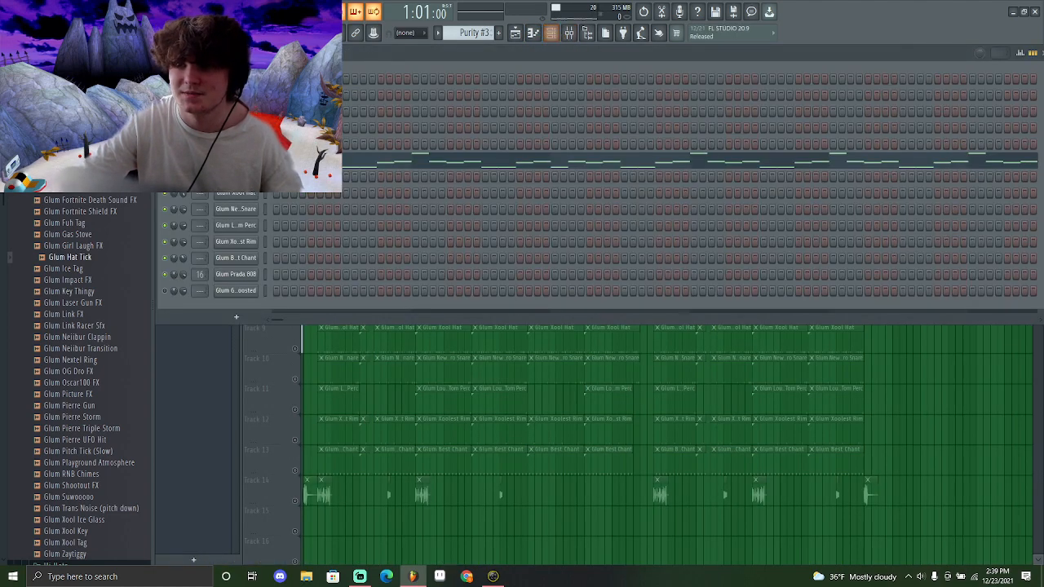
click(236, 145)
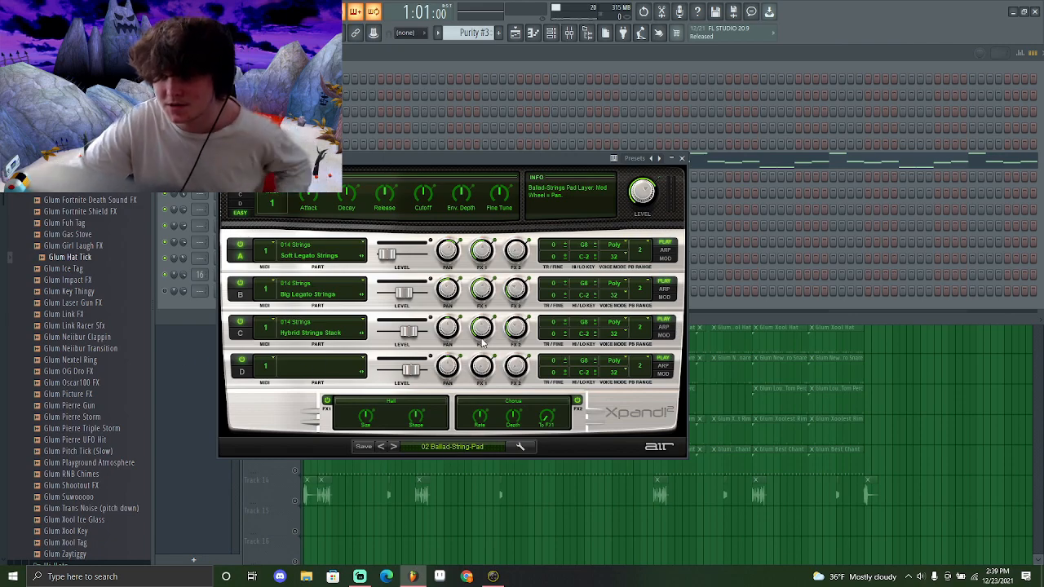
click(515, 32)
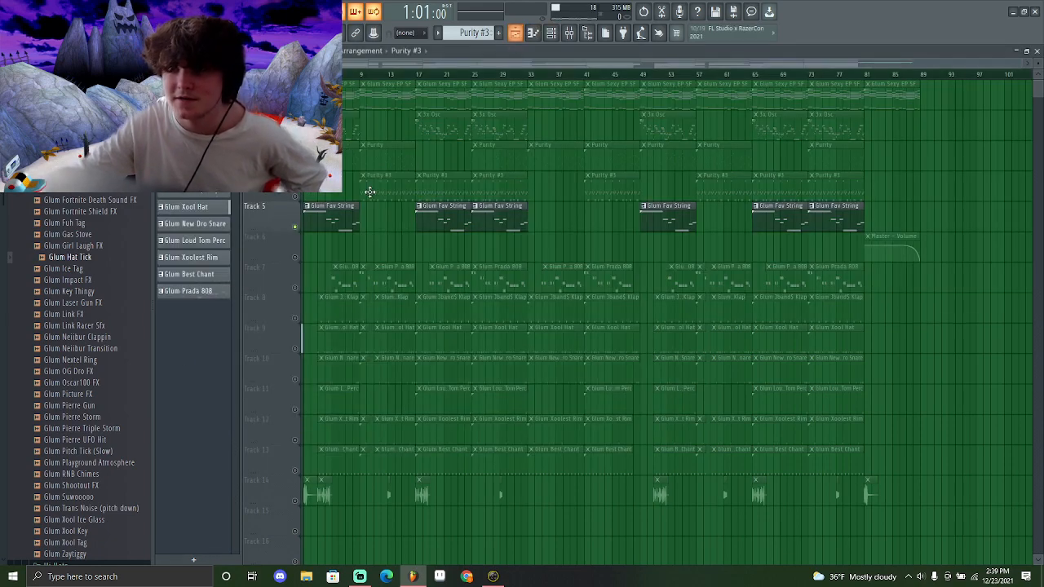
Open the Glum Jband$ Klap channel from the playlist and view its Sampler sample and miscellaneous settings
double_click(310, 212)
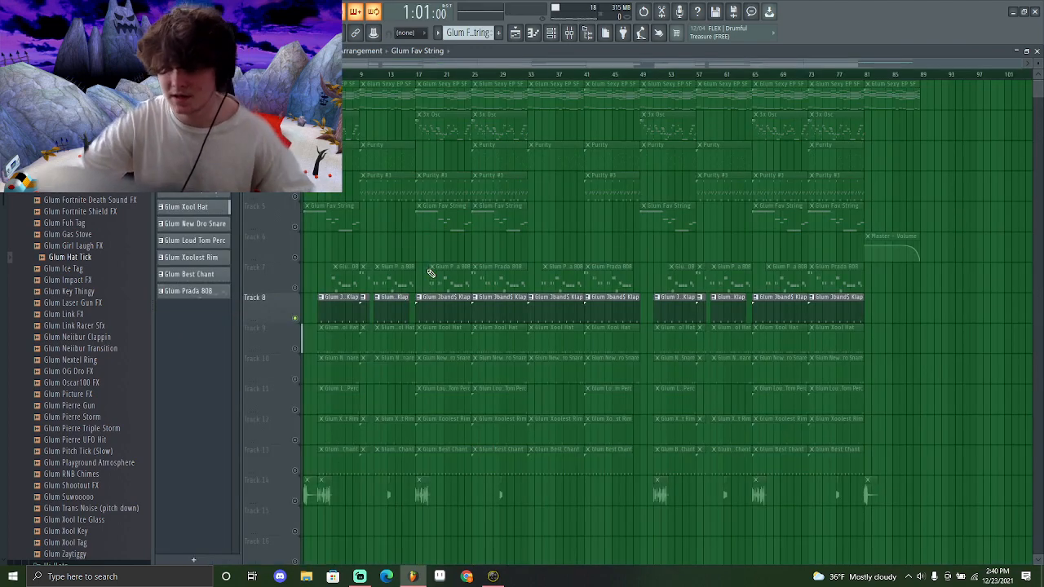
double_click(427, 311)
click(552, 33)
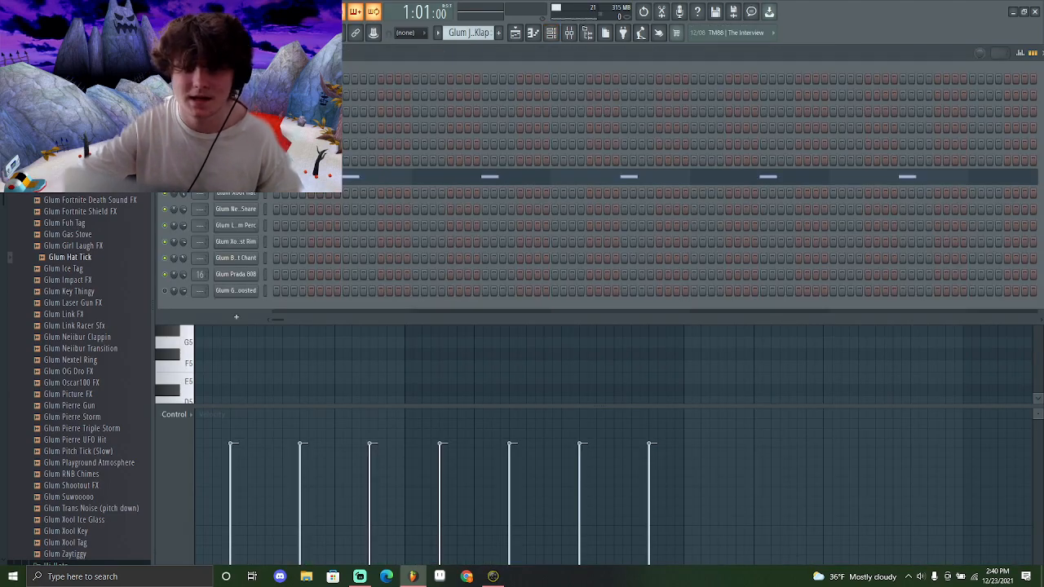
click(236, 177)
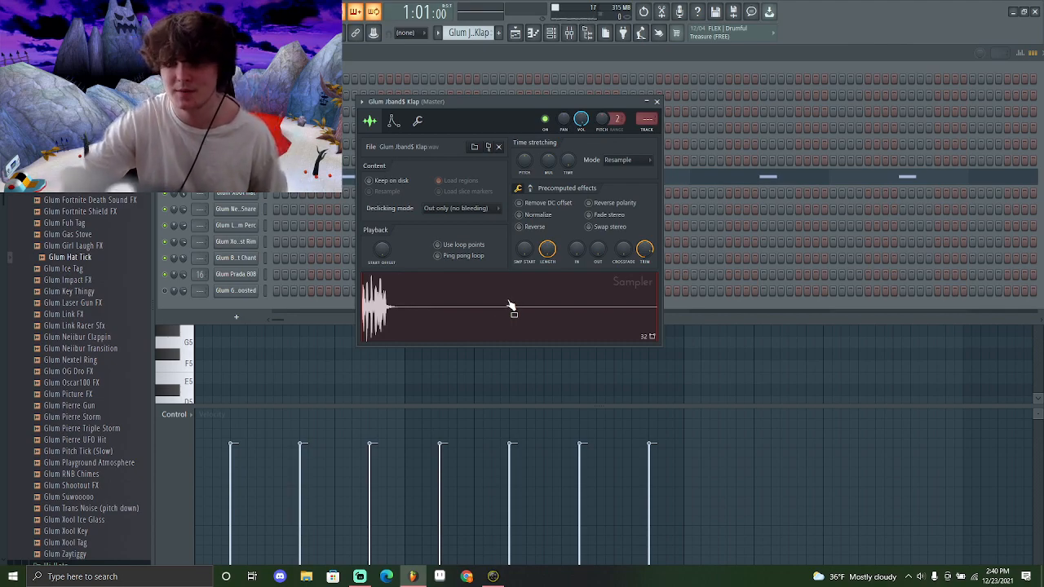
click(418, 121)
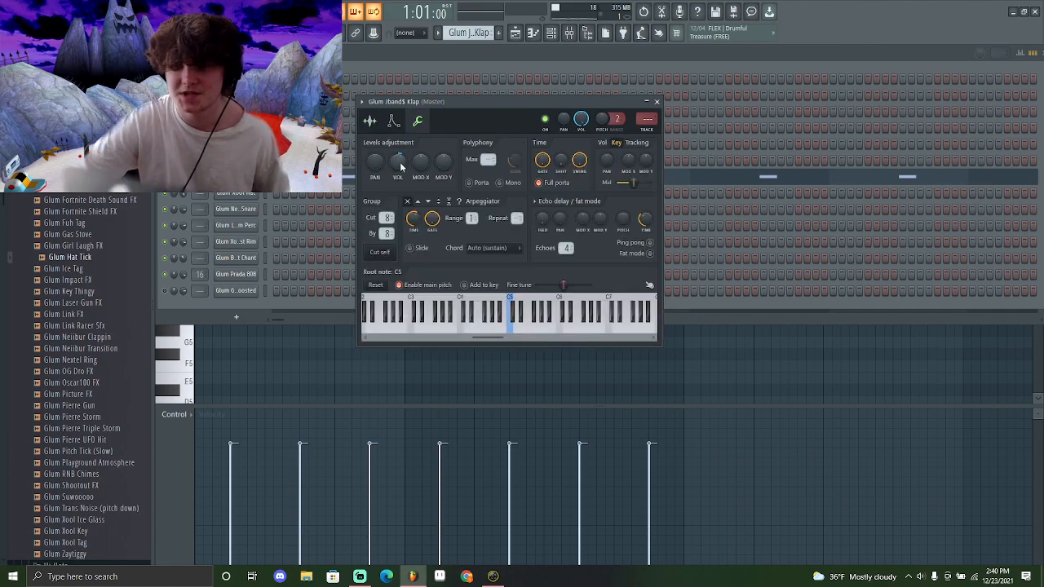
click(370, 121)
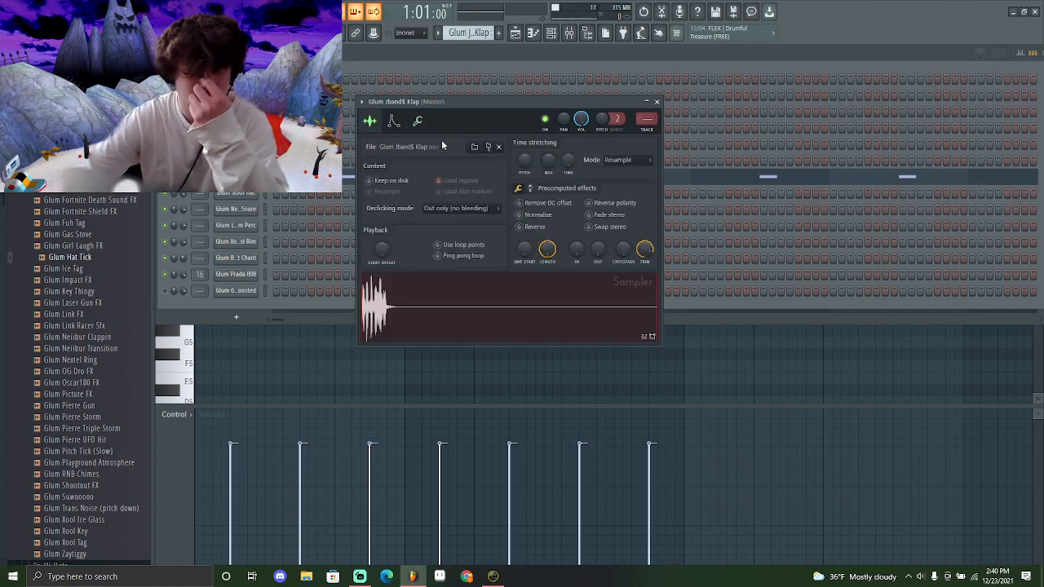
Open the Klap pattern in the piano roll and play it back
key(F7)
key(F7)
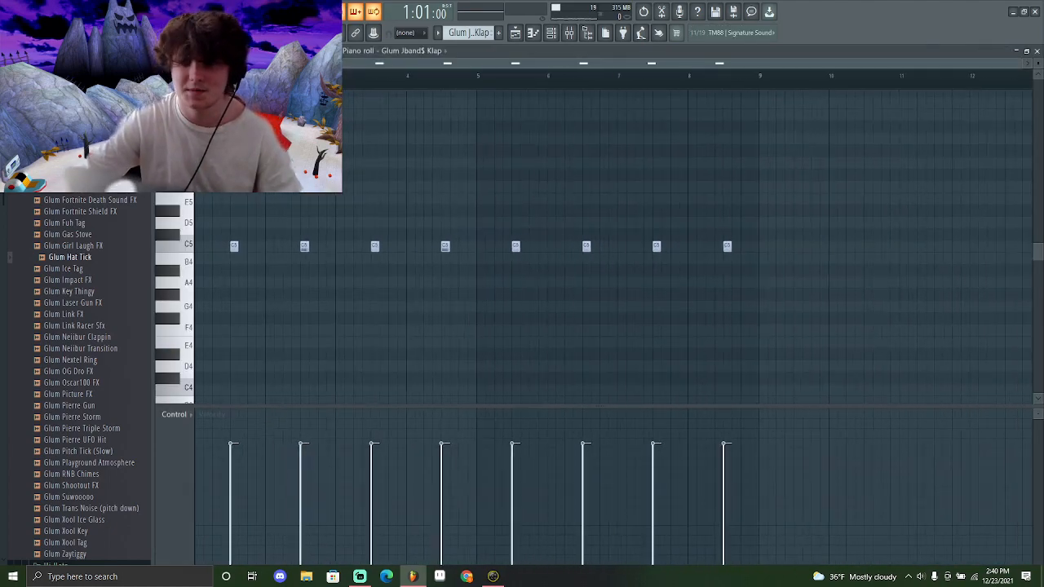
key(space)
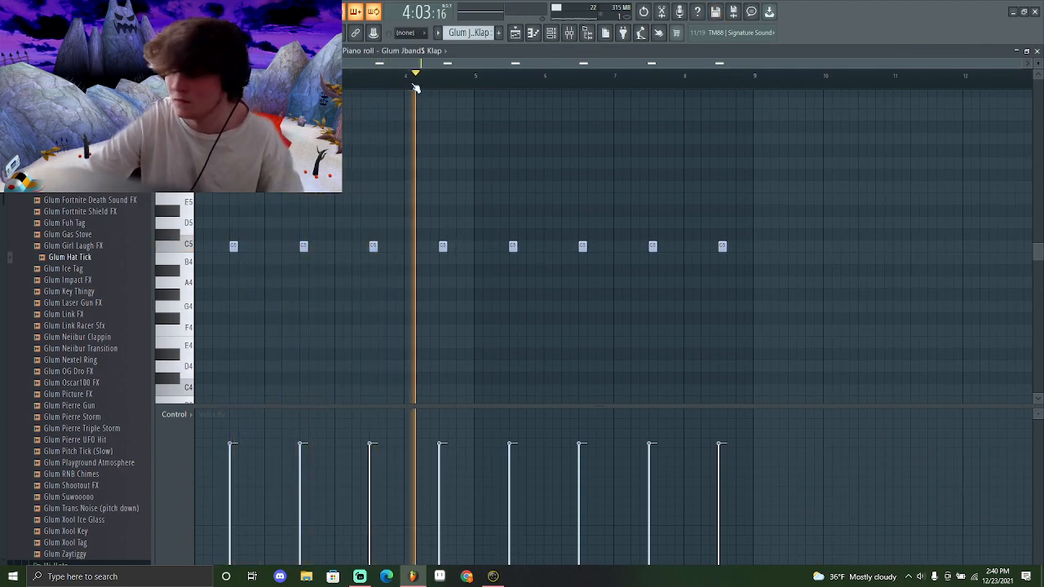
click(489, 76)
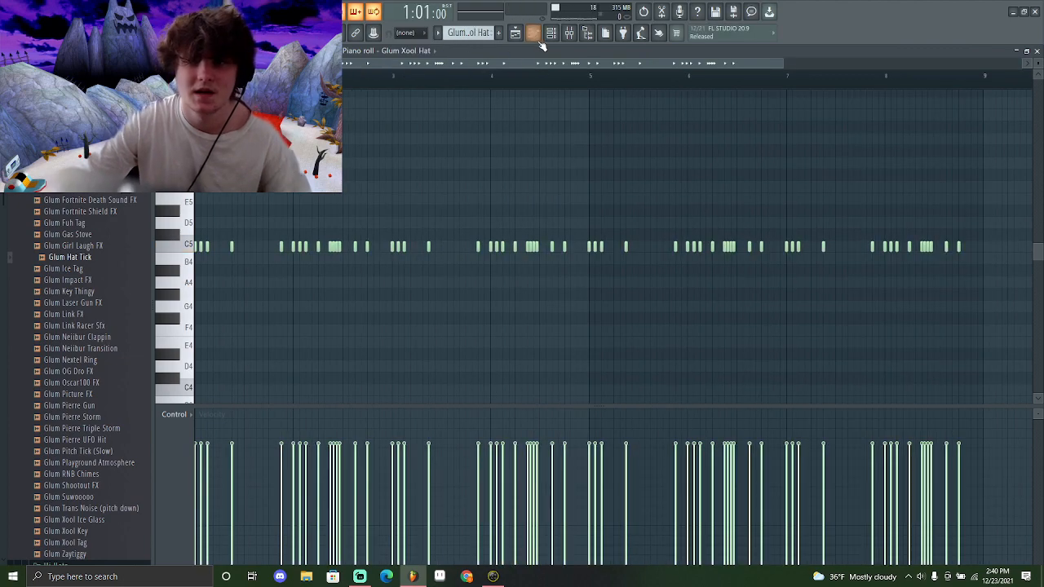
Save the project, then preview the Glum Xool Hat sample in its Sampler and open its piano roll
key(ctrl+s)
key(Return)
click(551, 34)
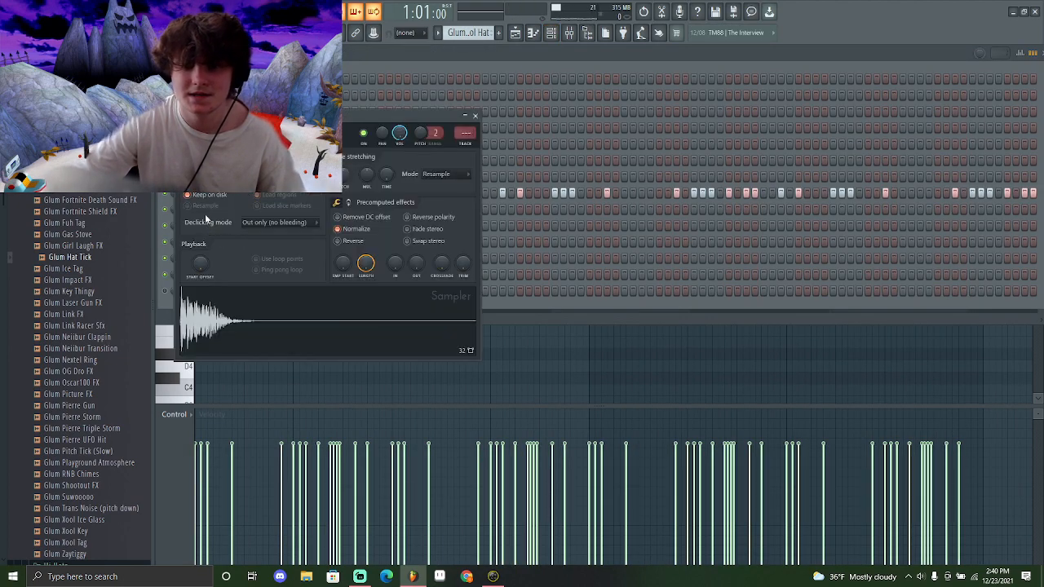
click(321, 349)
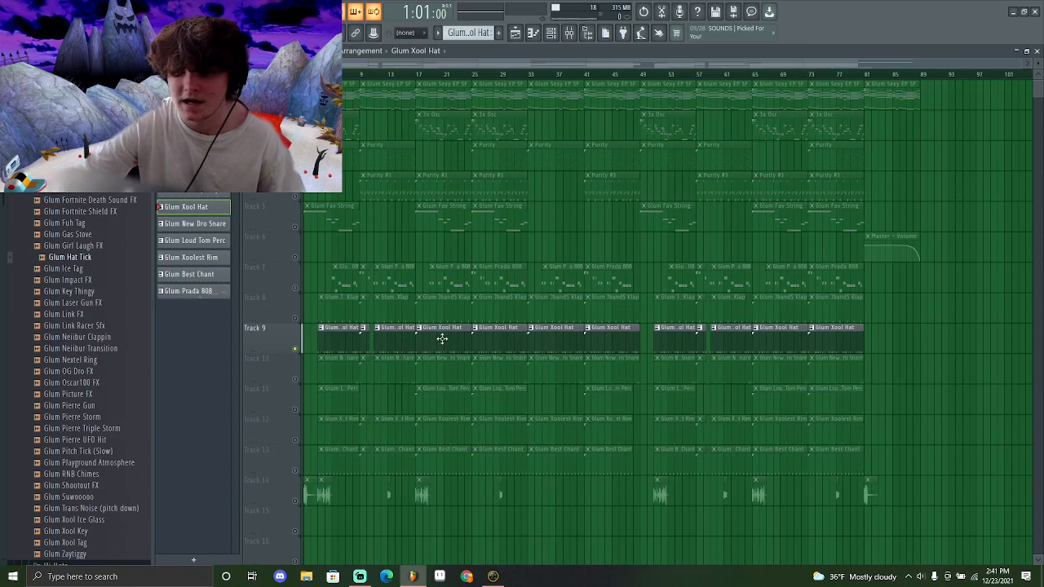
double_click(443, 337)
Browse the Hi Hat Midi folder in the browser and play the Xool Hat pattern
scroll(81, 367, up, 6)
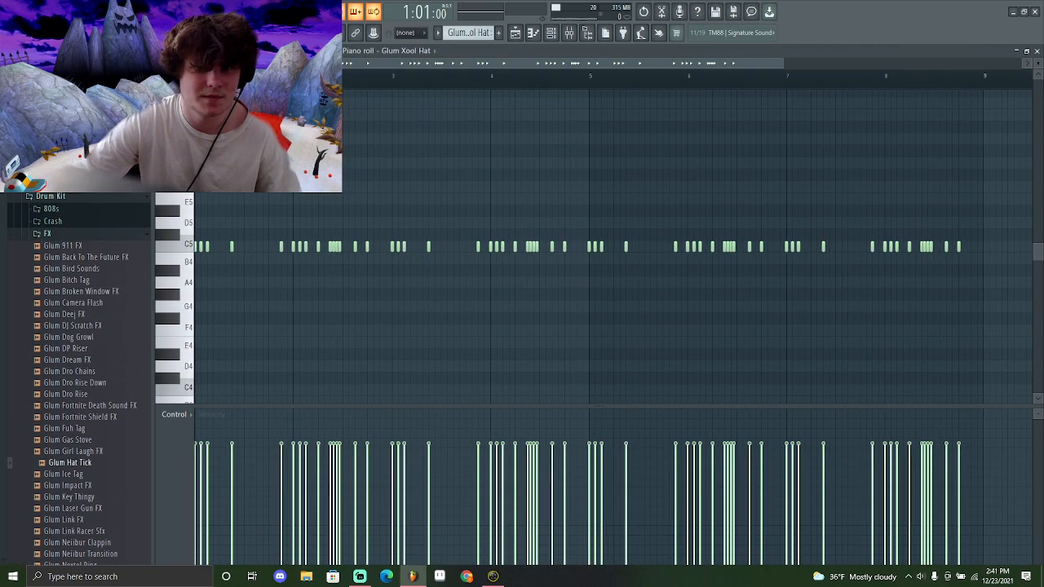
click(78, 183)
click(78, 173)
click(56, 234)
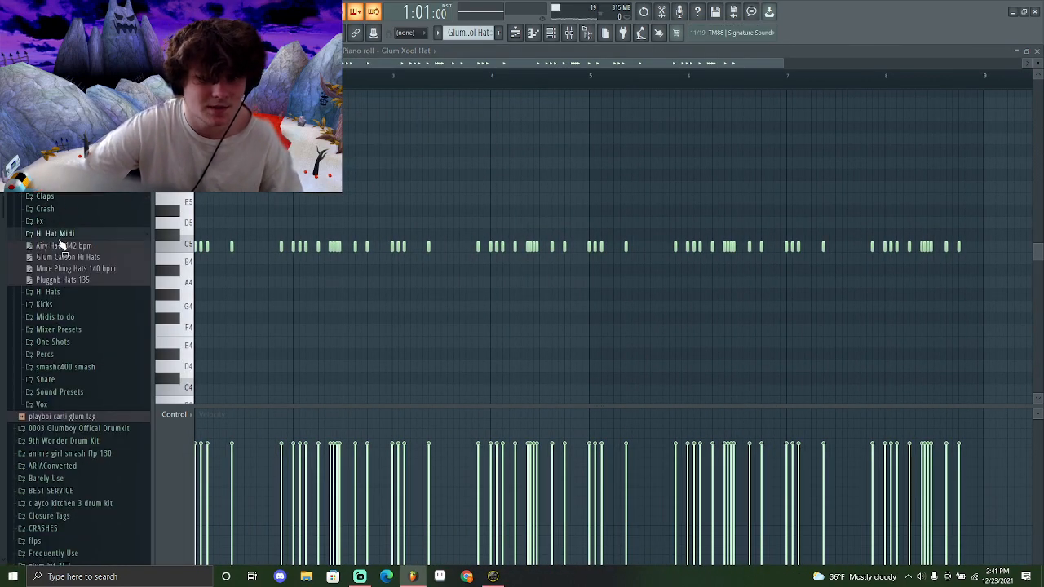
scroll(80, 279, down, 2)
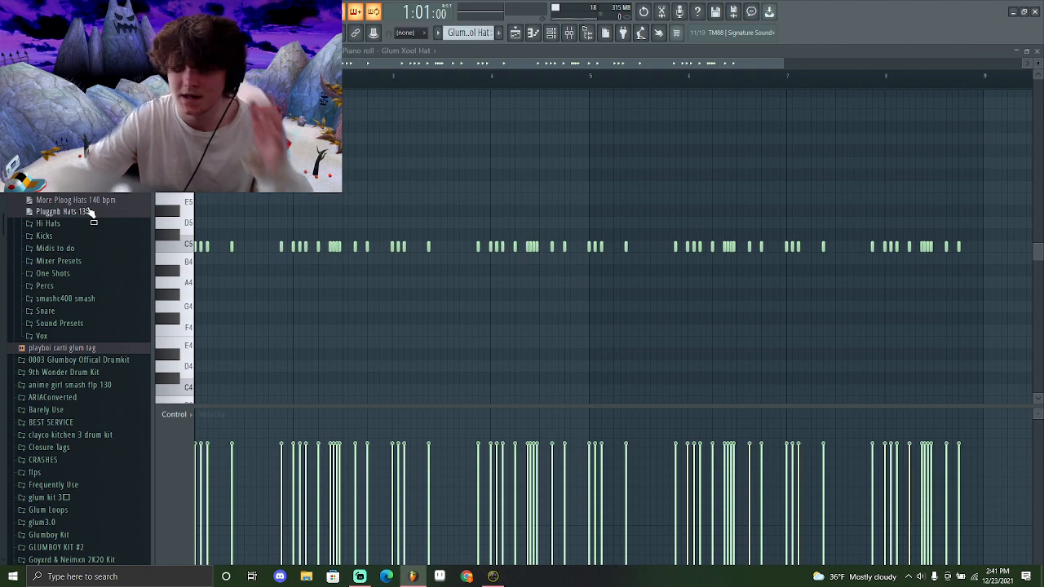
key(space)
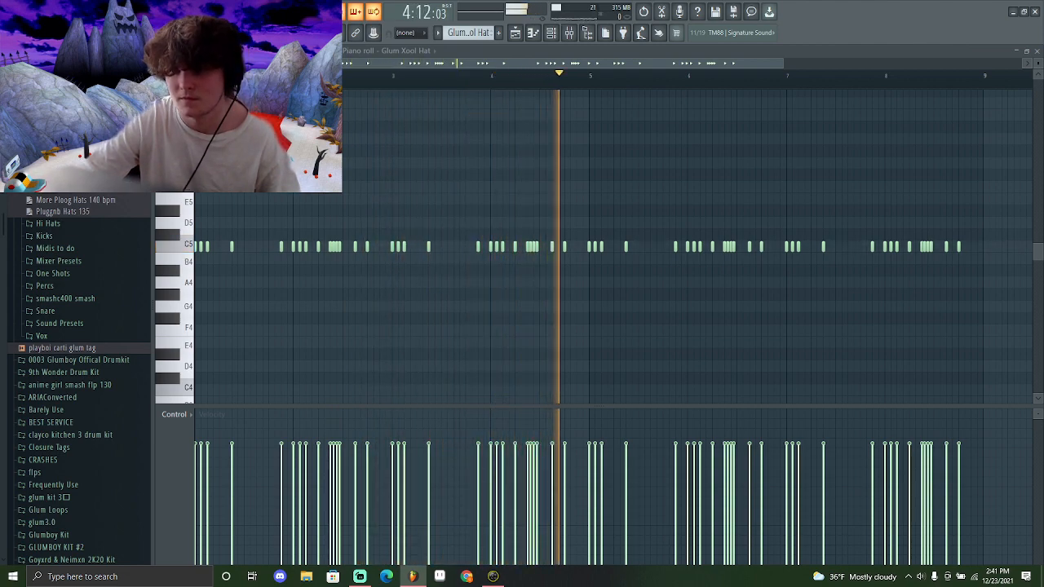
key(space)
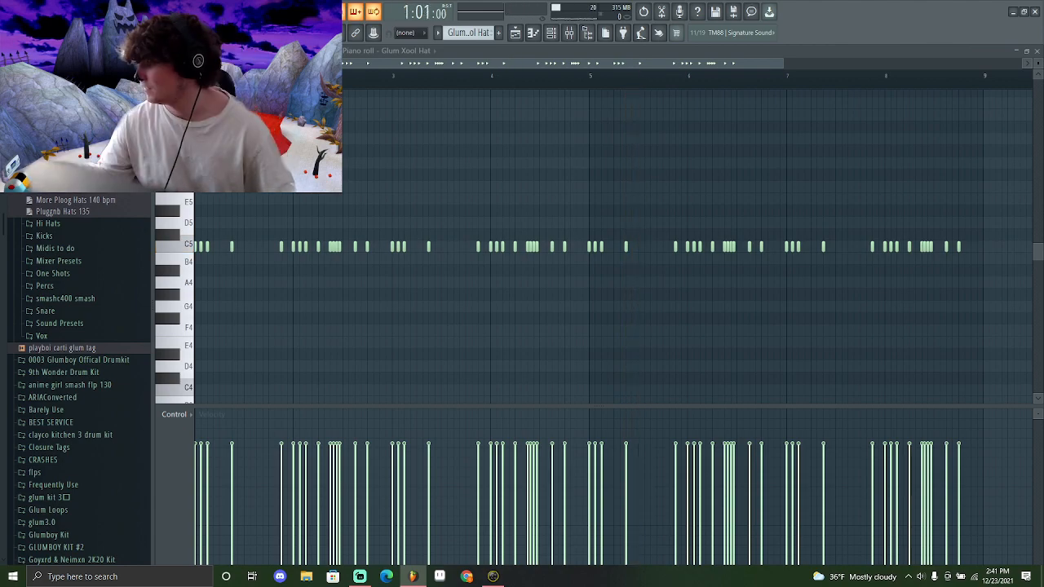
Select the snare track in the playlist and start playback from bar 17
click(515, 33)
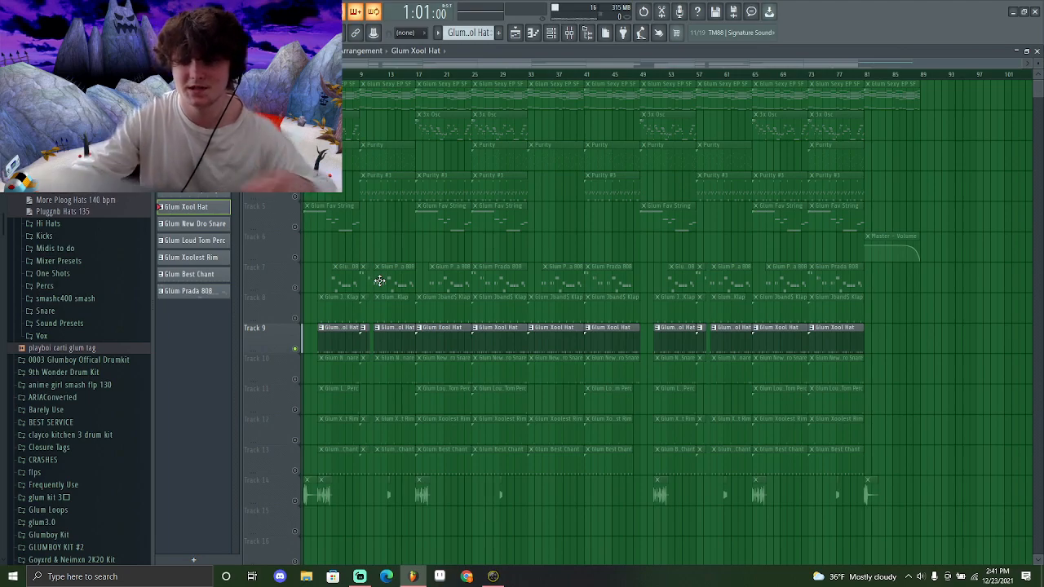
double_click(296, 378)
right_click(295, 380)
click(420, 75)
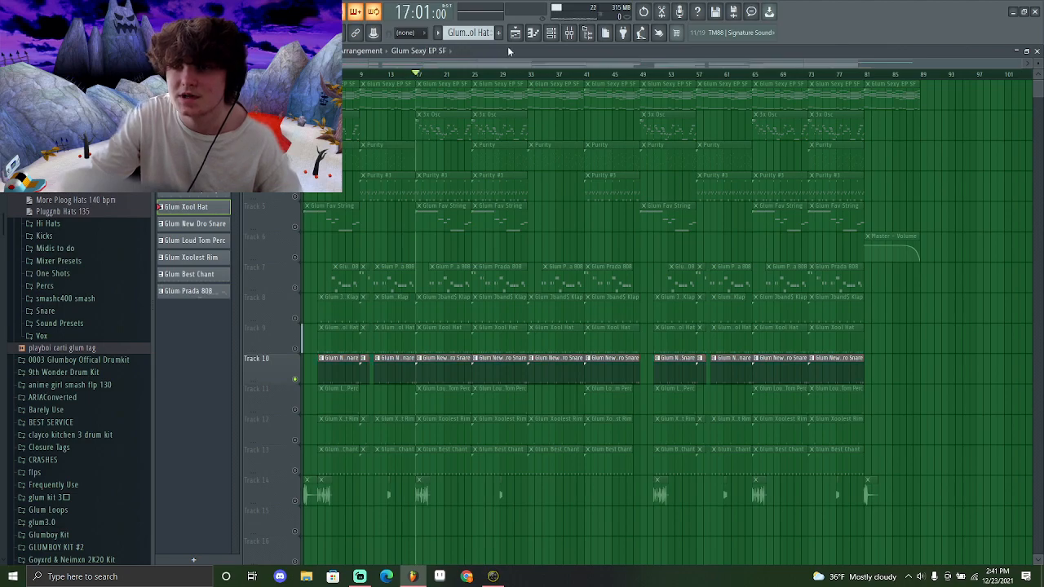
Open the Glum New Dro Snare channel's Sampler and piano roll and play the snare pattern
click(552, 34)
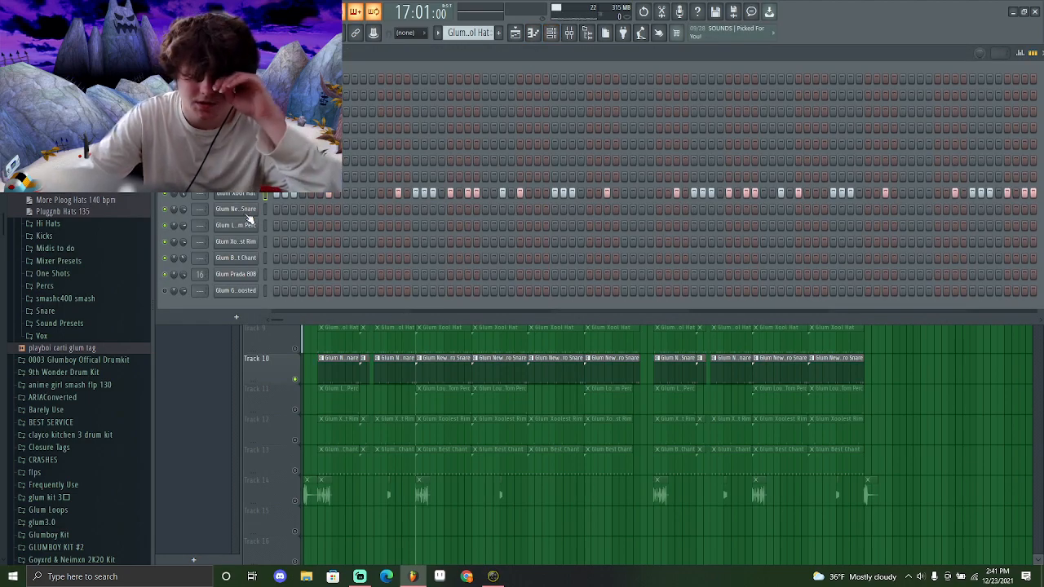
click(248, 217)
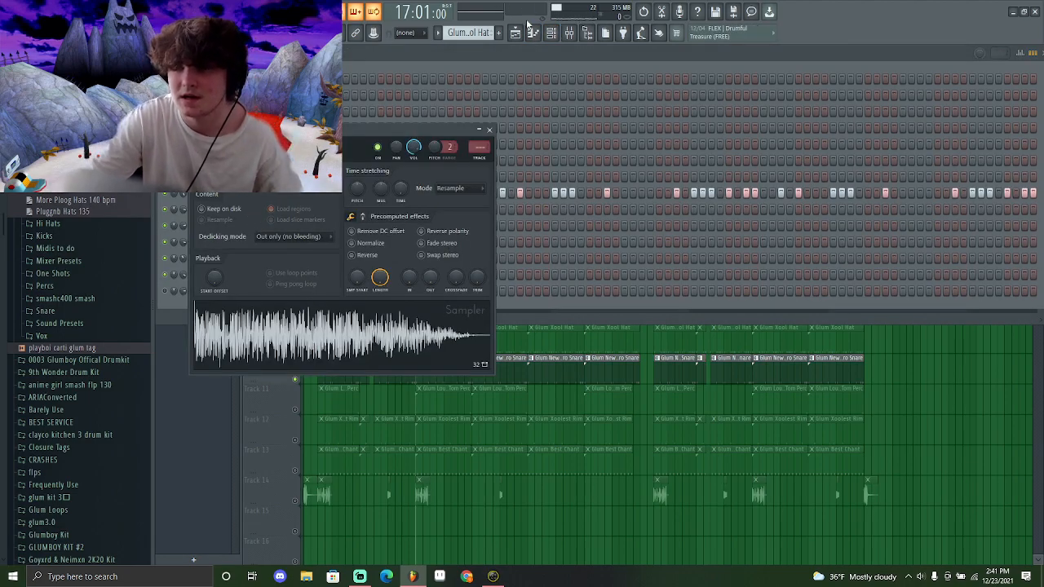
double_click(508, 366)
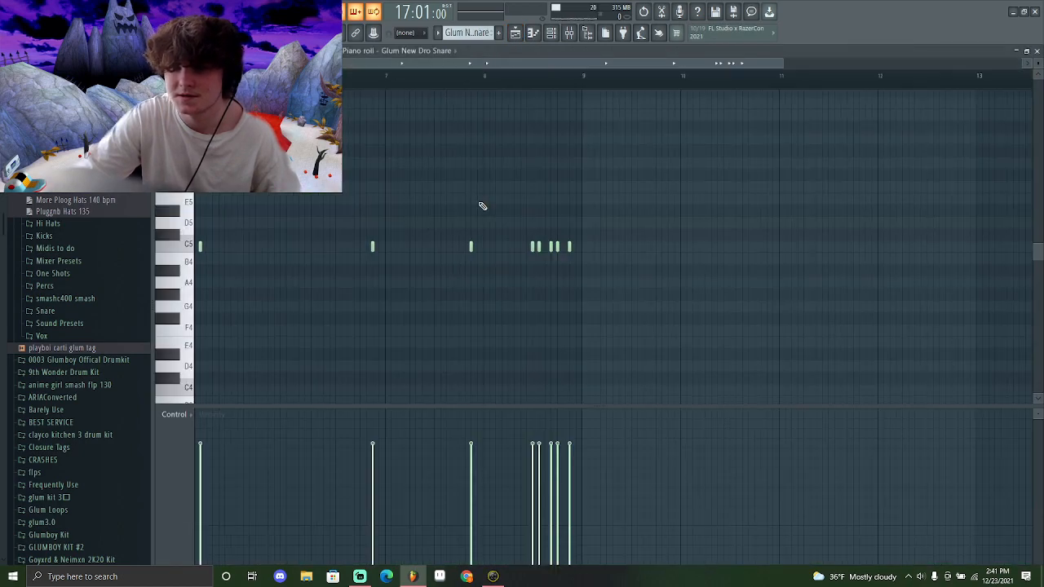
key(space)
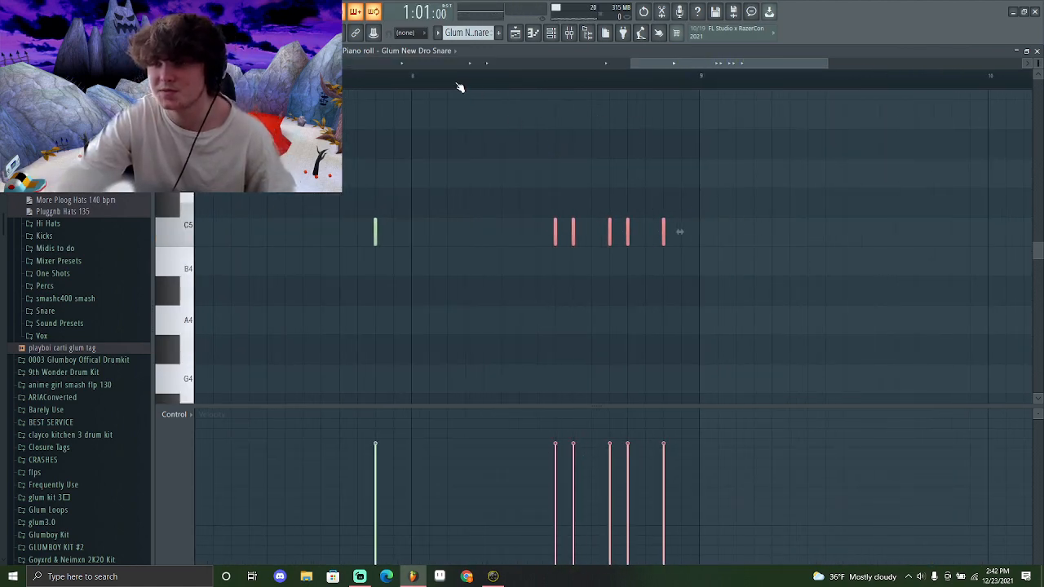
Open the Glum Xoolest Rim pattern in the piano roll and play it back
click(516, 33)
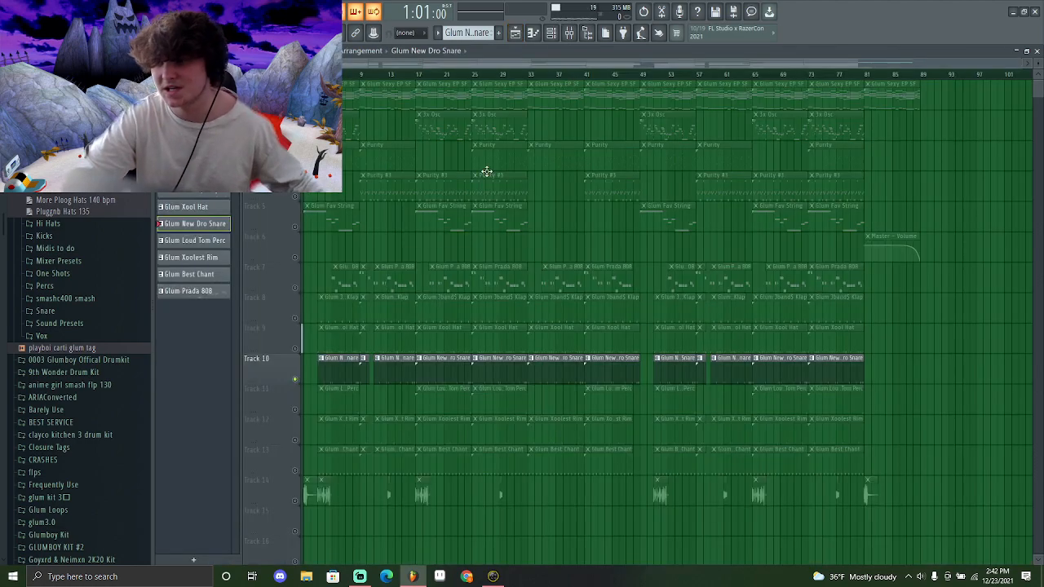
double_click(433, 401)
click(194, 249)
click(690, 81)
key(space)
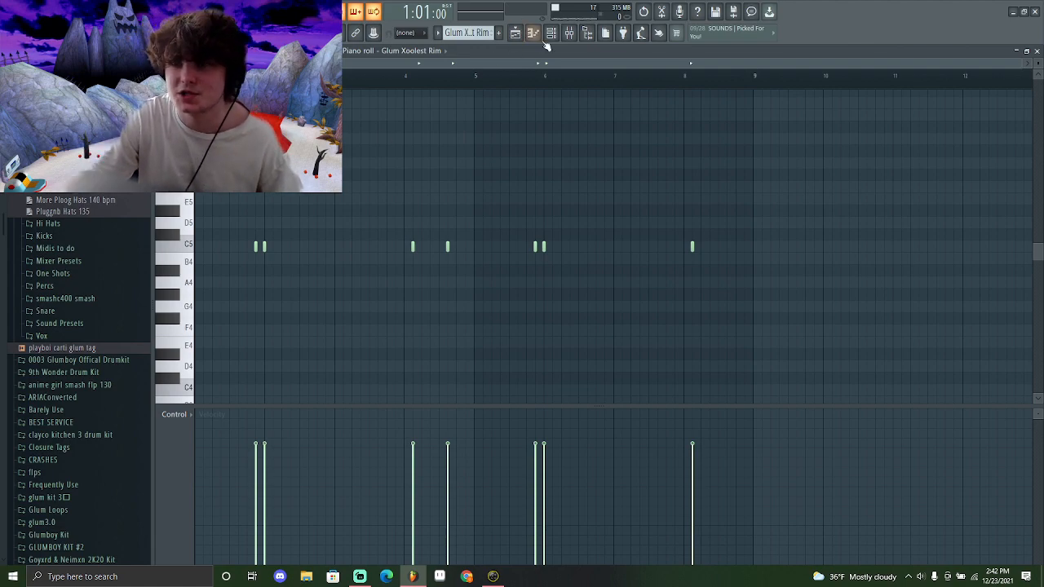
click(550, 37)
click(226, 245)
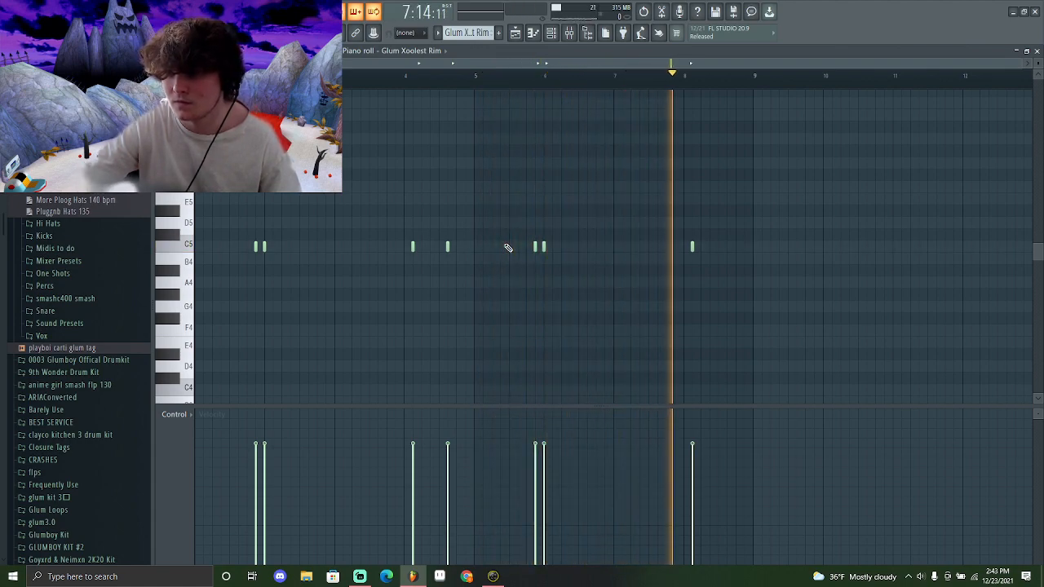
key(space)
Open the Glum Best Chant channel's Sampler from the channel rack and close it
click(532, 36)
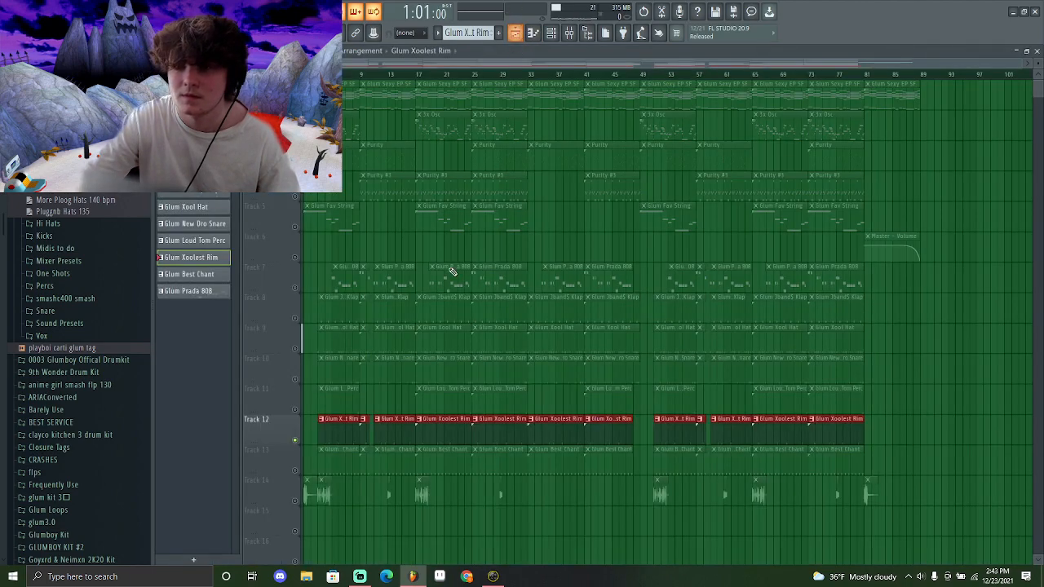
double_click(441, 319)
click(550, 36)
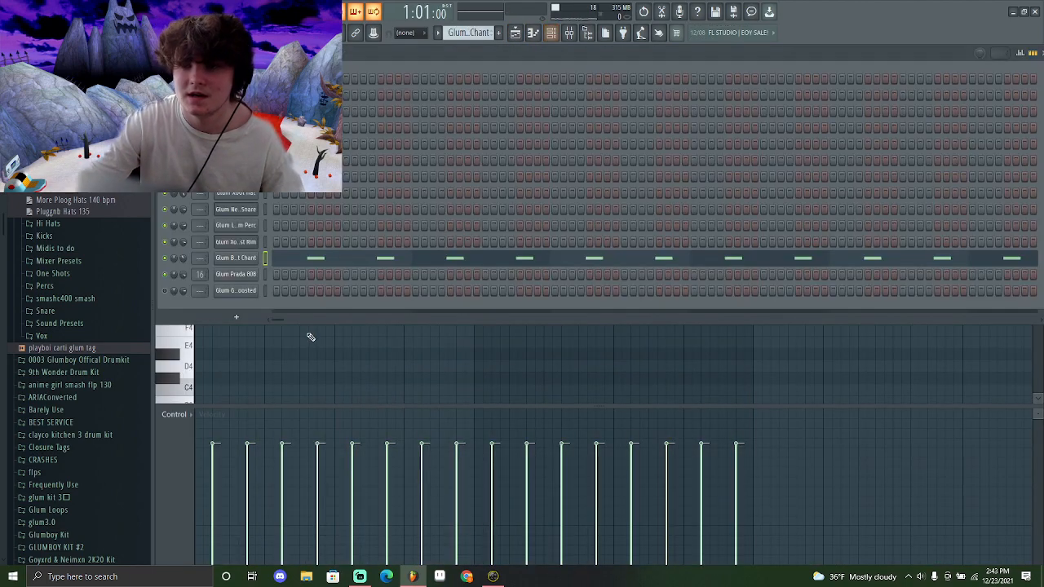
click(237, 258)
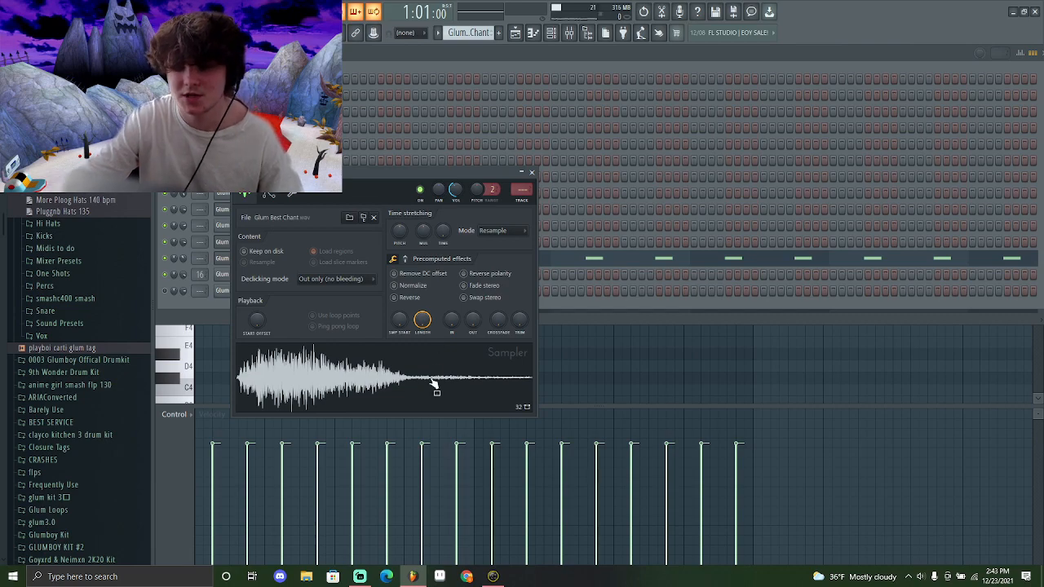
click(531, 174)
click(373, 264)
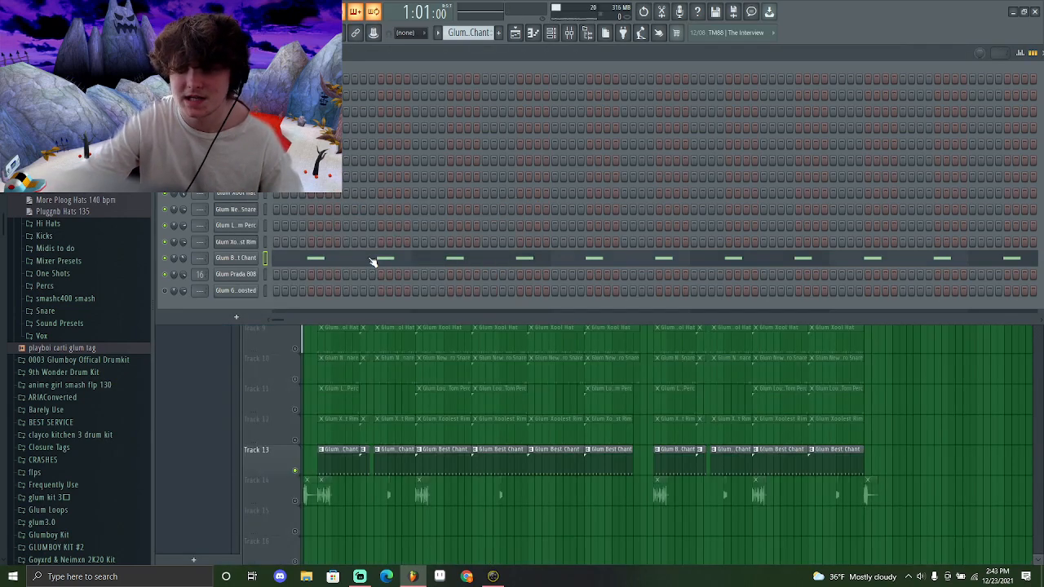
Open the Glum Best Chant pattern in the piano roll, undo the last note edit, and play it back
drag(225, 247, 166, 255)
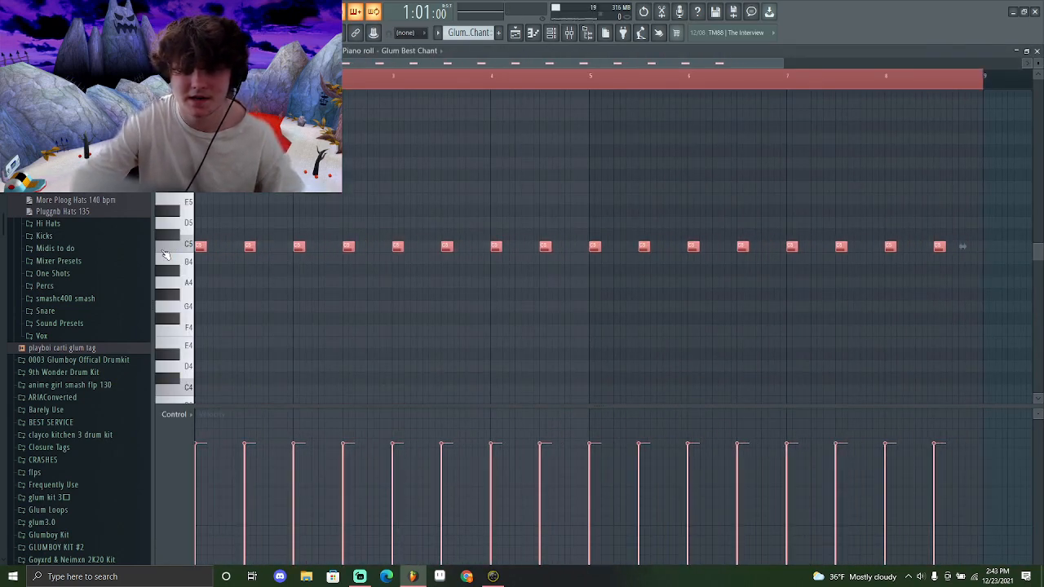
key(ctrl+z)
drag(264, 270, 262, 227)
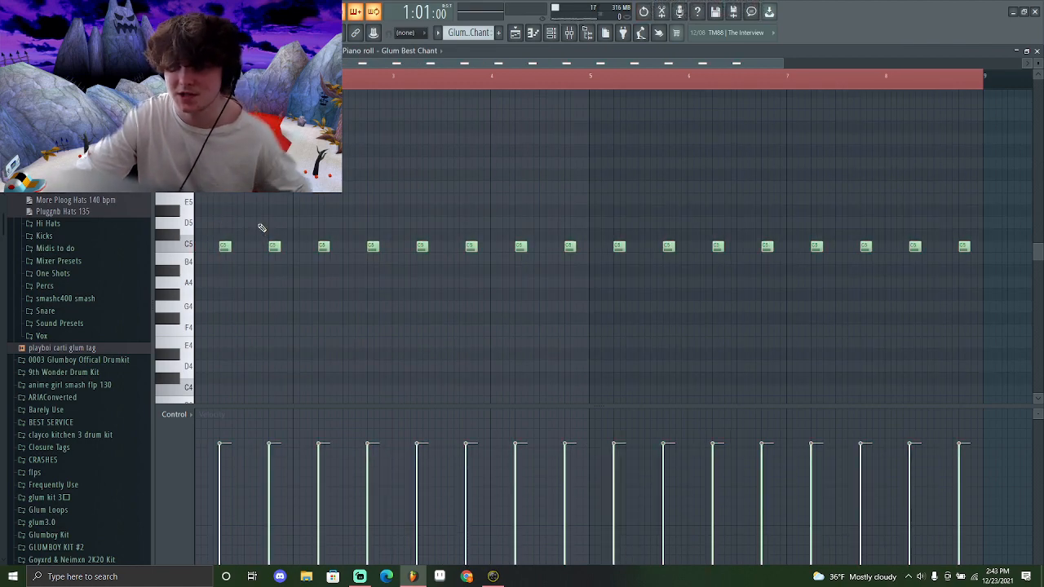
key(space)
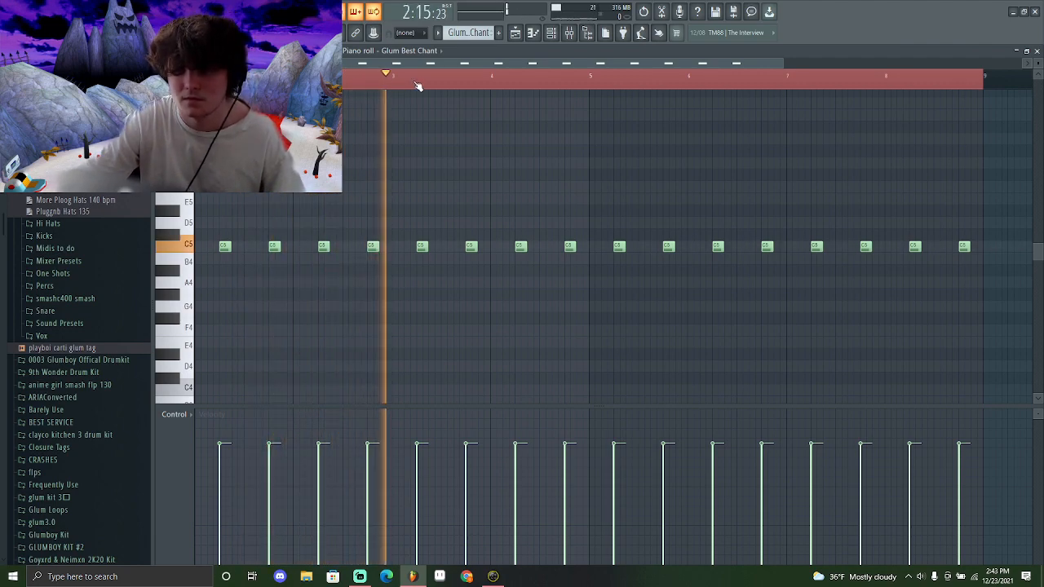
Switch between the playlist and the mixer to view the Insert 1 effect chain
click(521, 38)
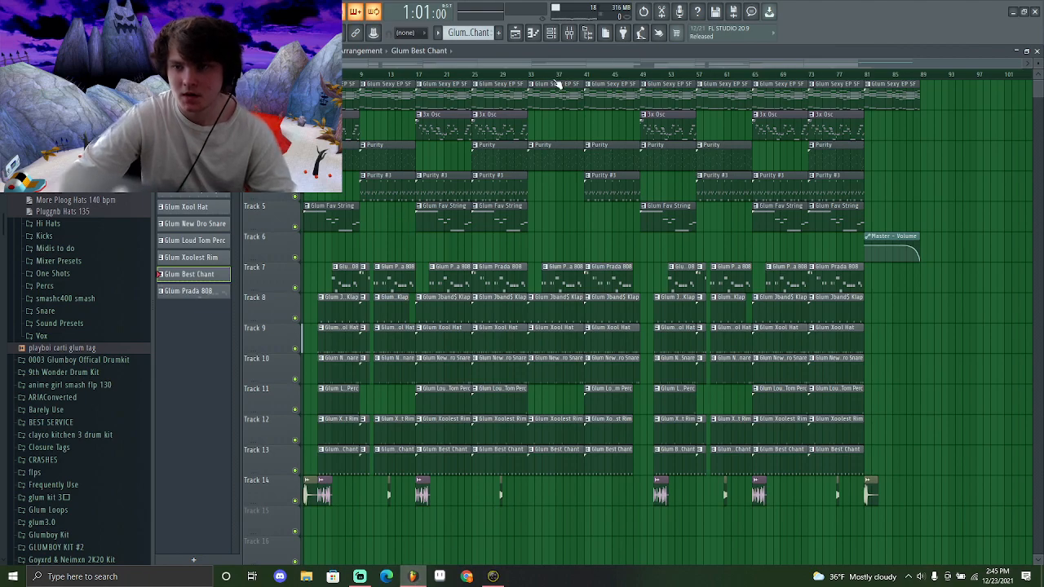
click(570, 35)
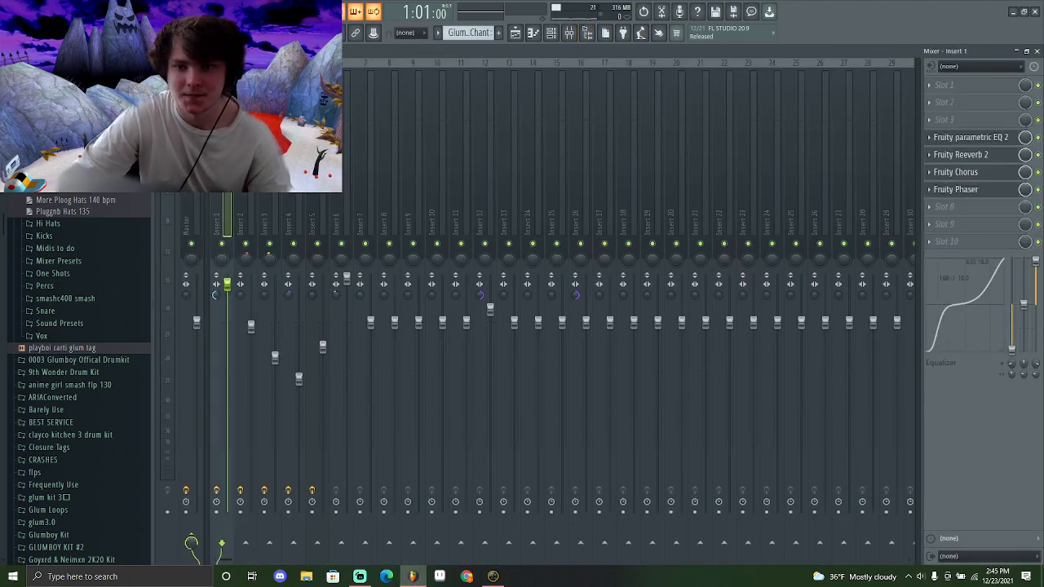
click(530, 34)
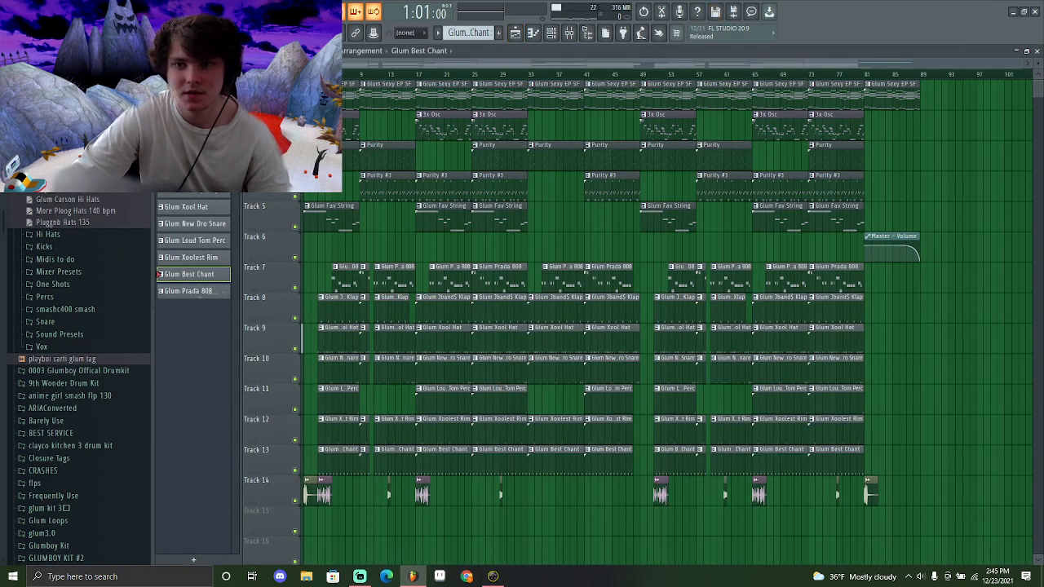
click(570, 34)
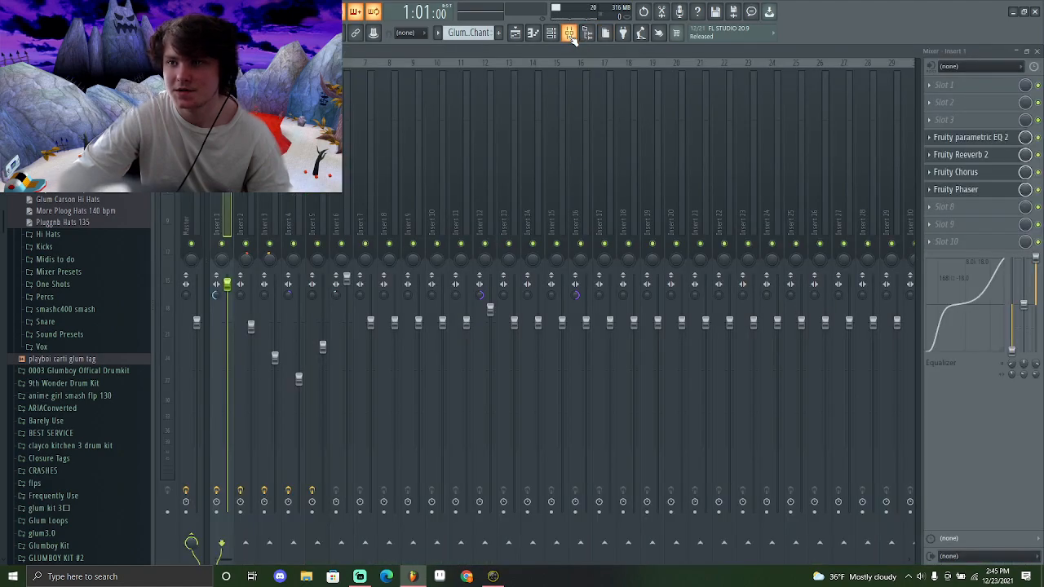
Open the Insert 1 effects one by one: Fruity parametric EQ 2, Fruity Reeverb 2, Fruity Chorus and Fruity Phaser
click(984, 139)
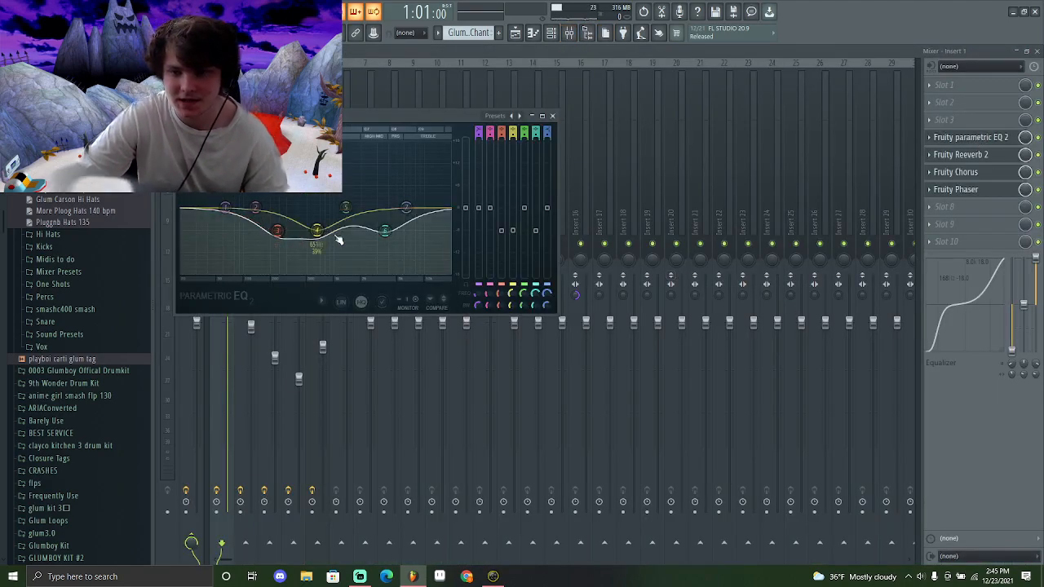
click(979, 156)
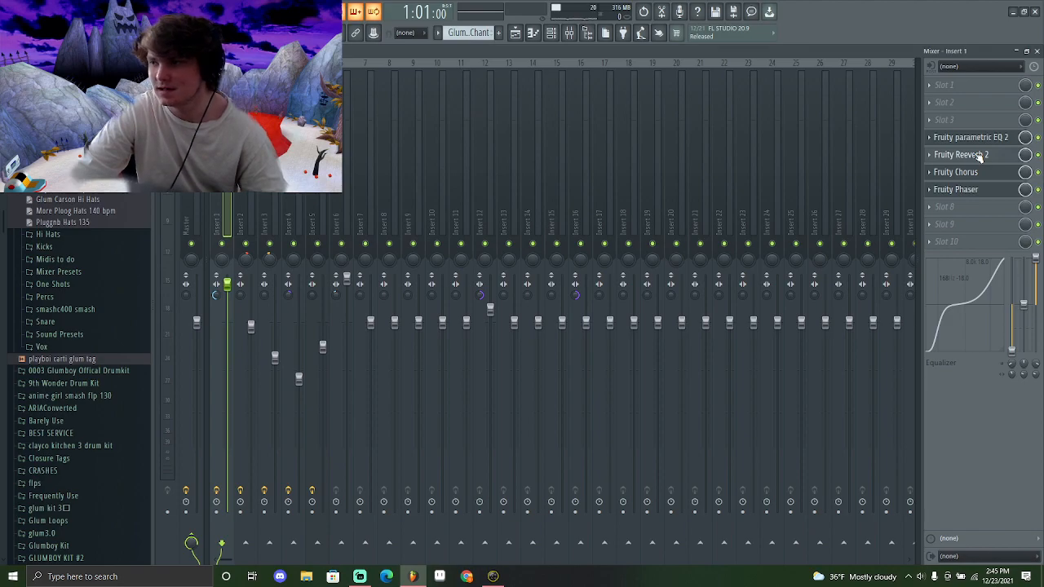
click(983, 174)
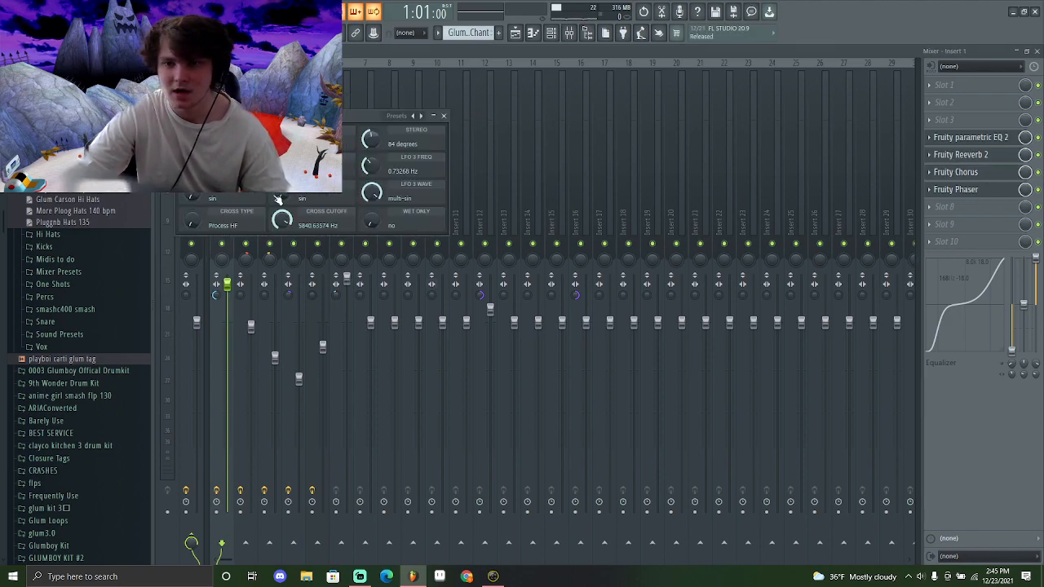
click(977, 190)
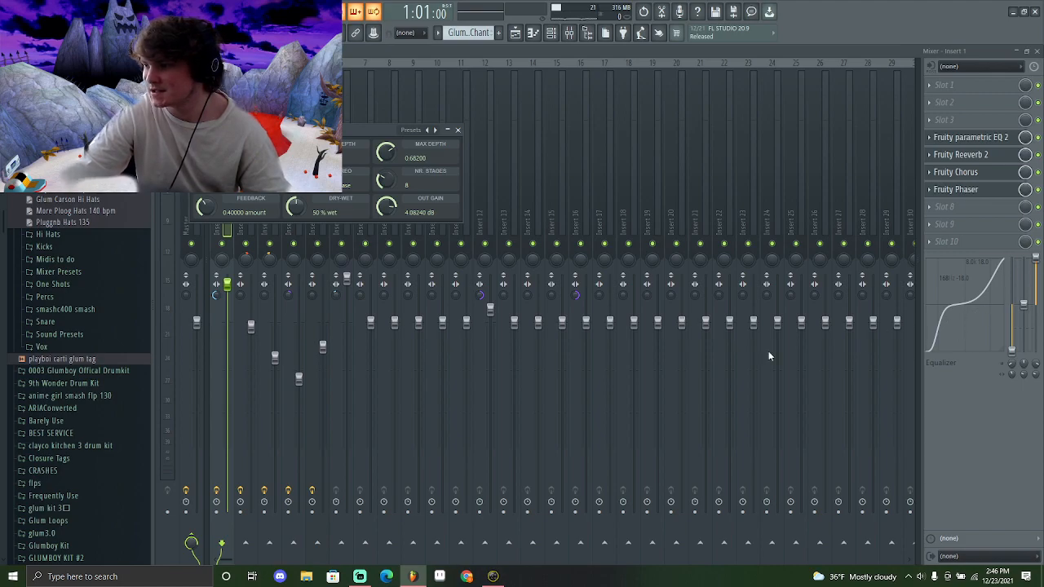
Open the Glum Sexy EP SF pattern in the piano roll, play it back, then return to the mixer
key(F7)
key(space)
scroll(326, 286, down, 3)
scroll(326, 286, up, 2)
scroll(326, 286, down, 2)
scroll(344, 119, up, 2)
scroll(343, 119, down, 2)
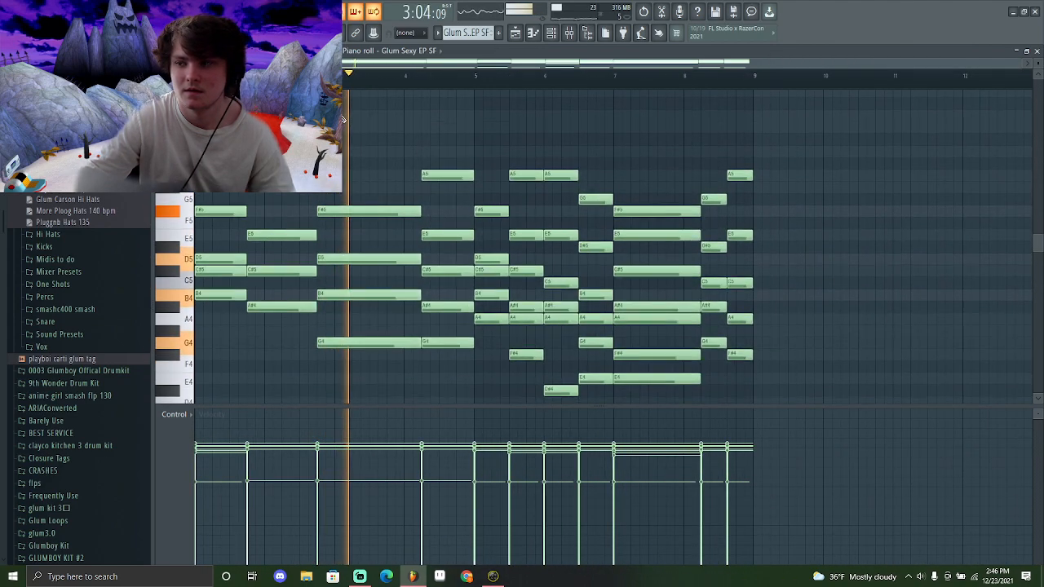
key(F7)
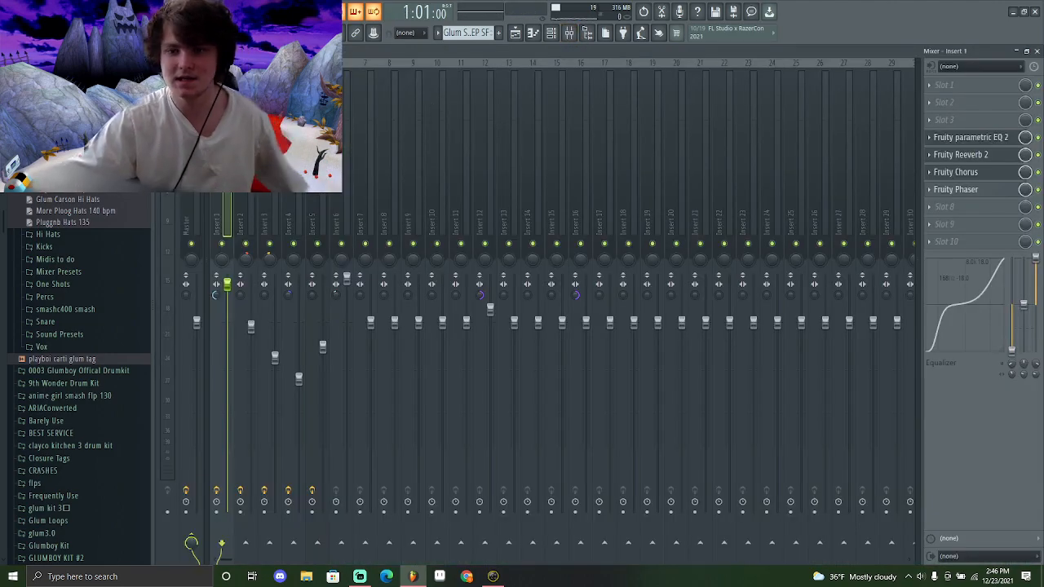
Select mixer Insert 2 and open each effect in its chain: parametric EQ, Chorus, FX Effector and Reeverb
click(246, 220)
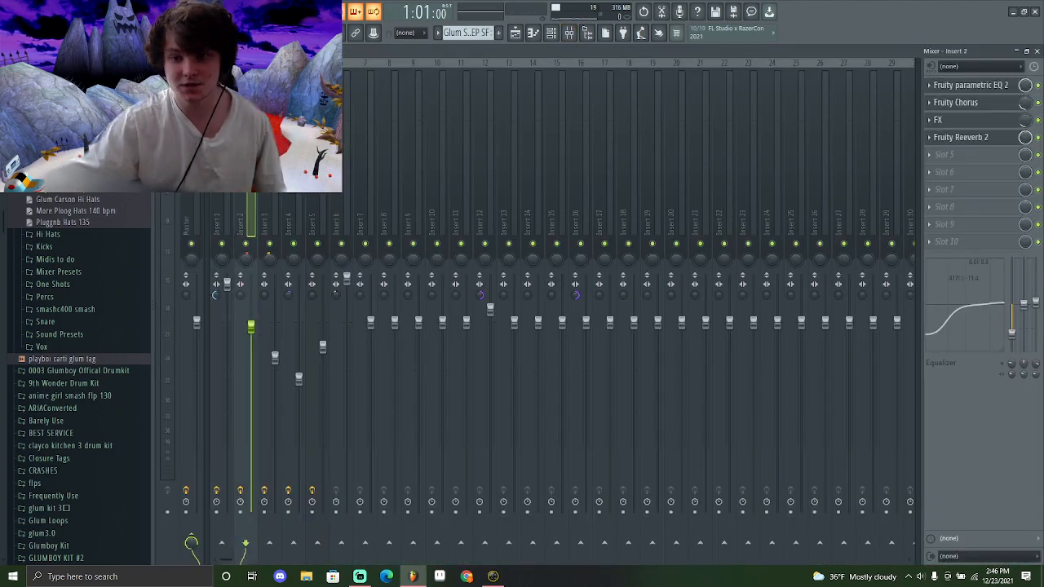
click(938, 85)
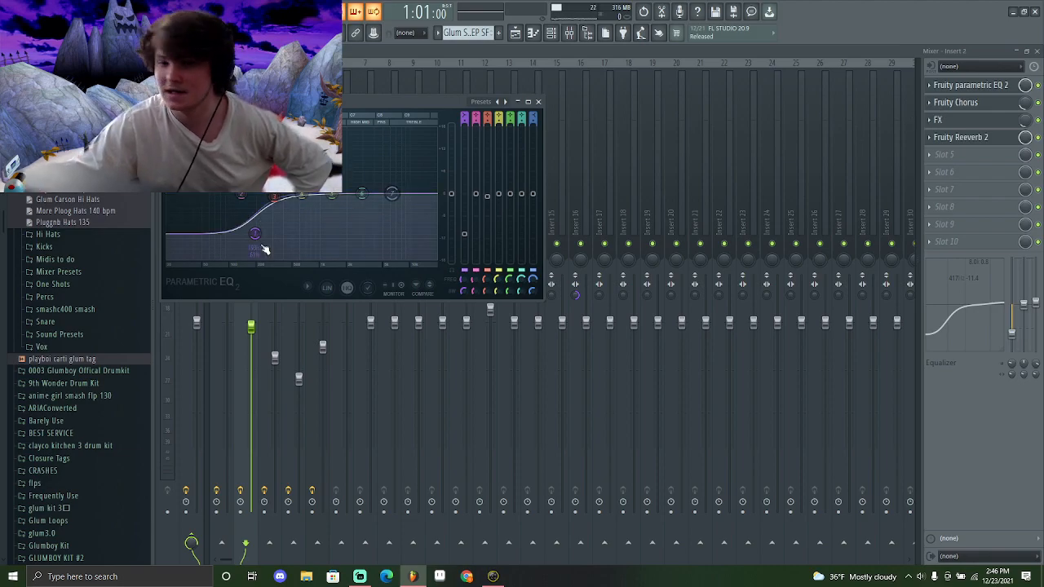
click(987, 104)
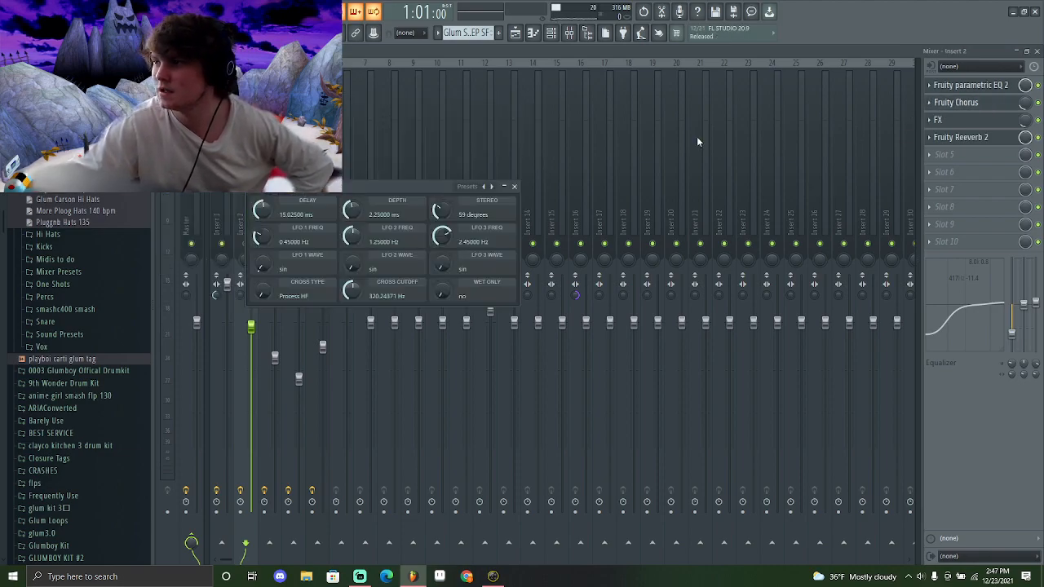
click(971, 120)
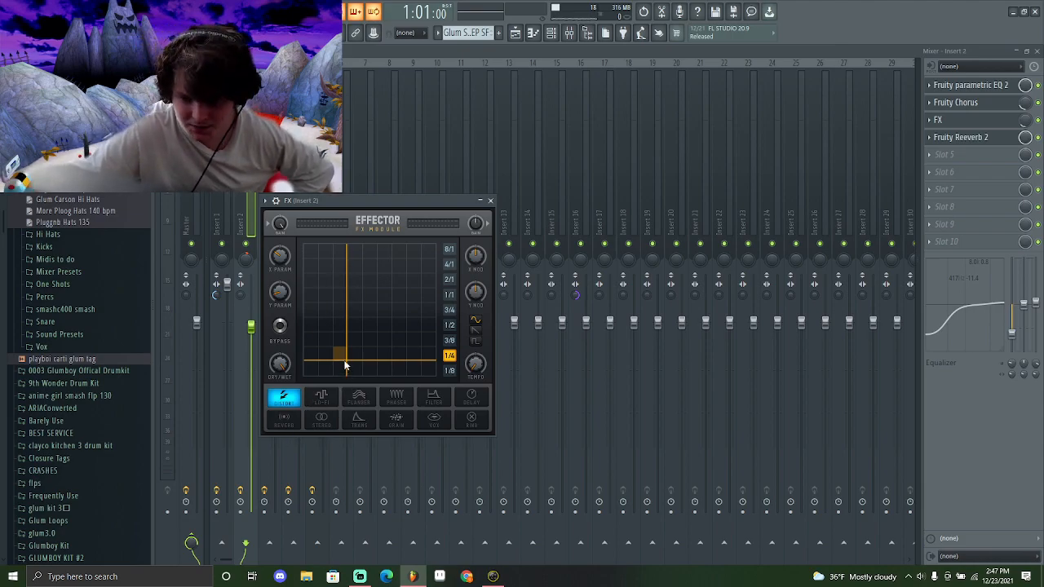
click(962, 137)
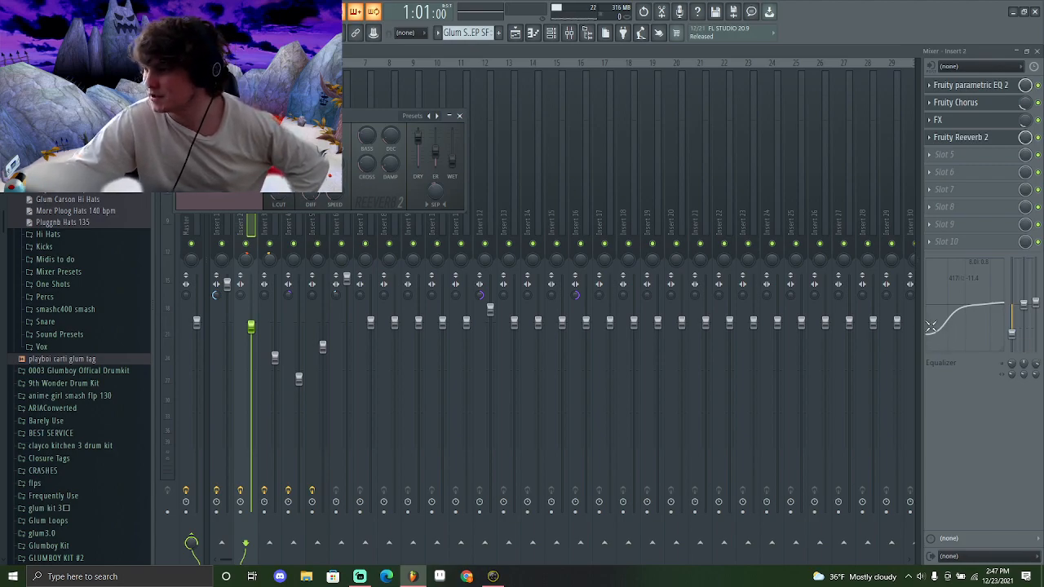
key(Escape)
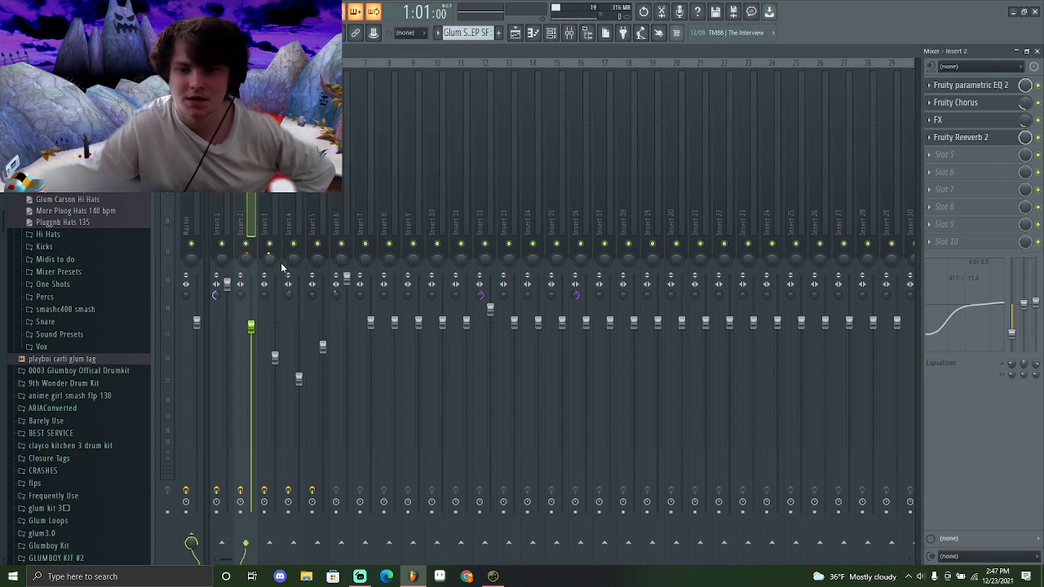
Open the 3x Osc pattern in the piano roll and play it, then switch to the mixer and play again
key(F7)
key(space)
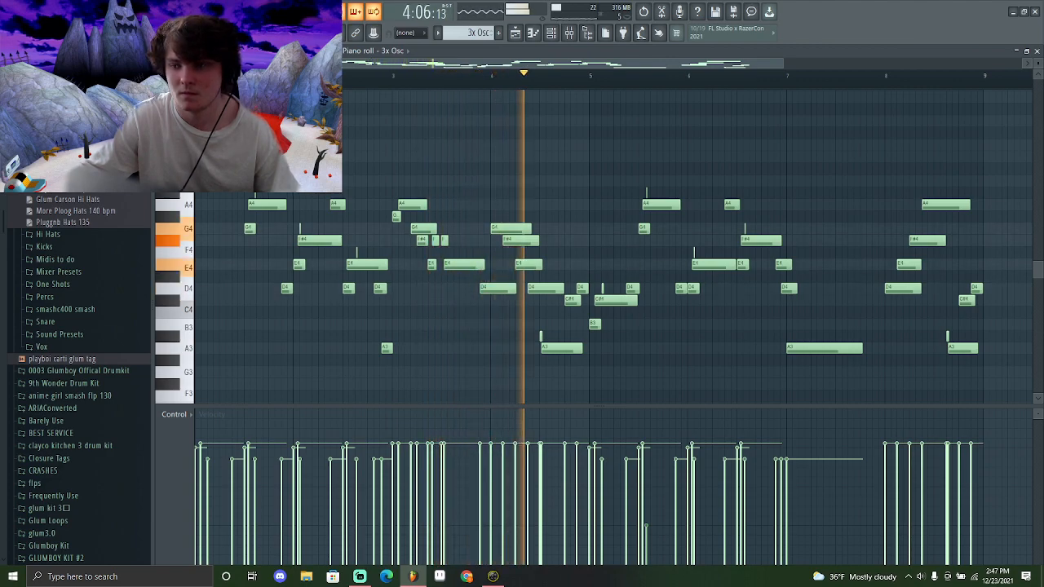
key(space)
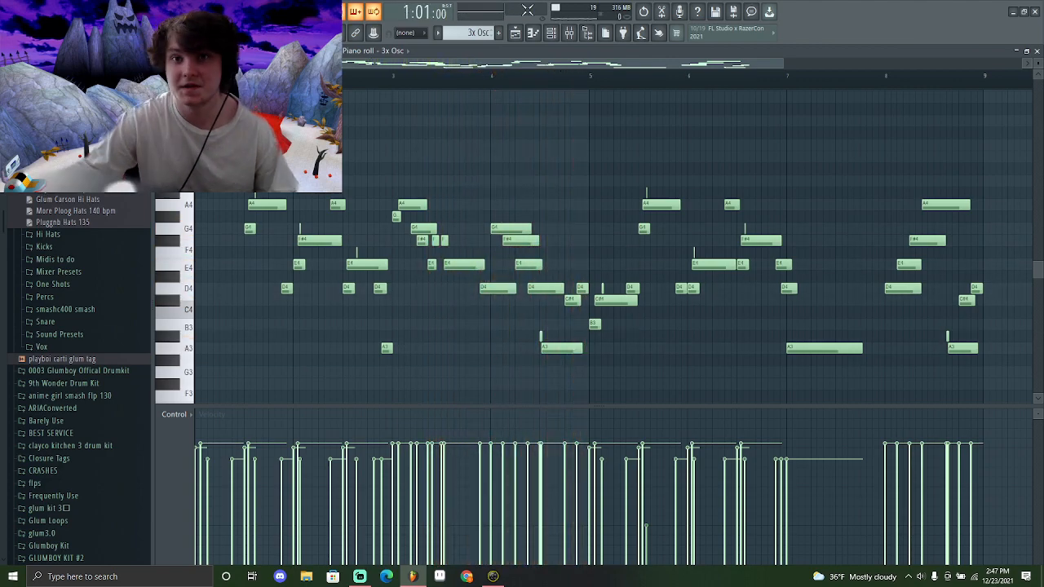
click(569, 33)
key(space)
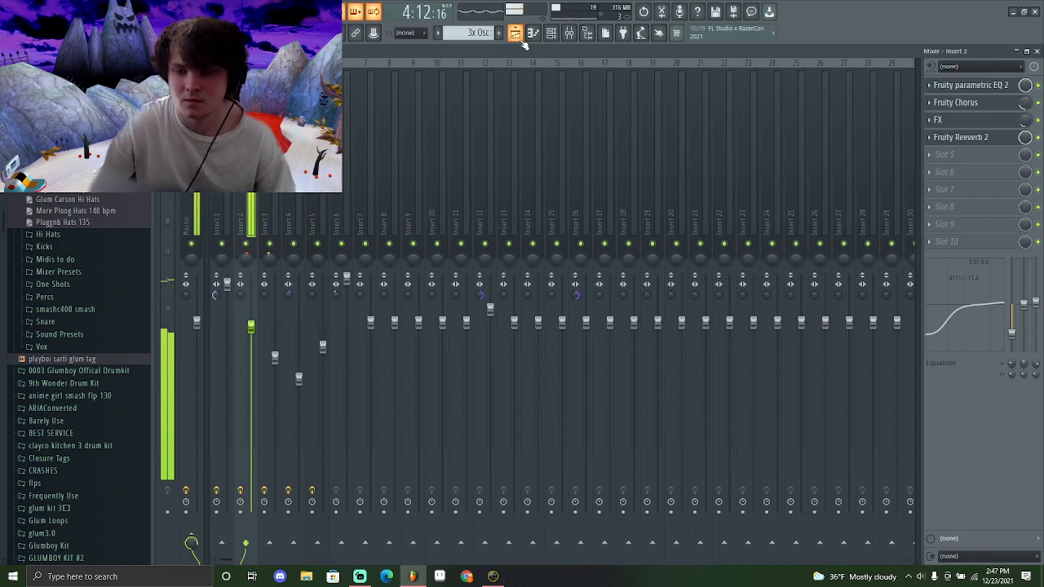
key(space)
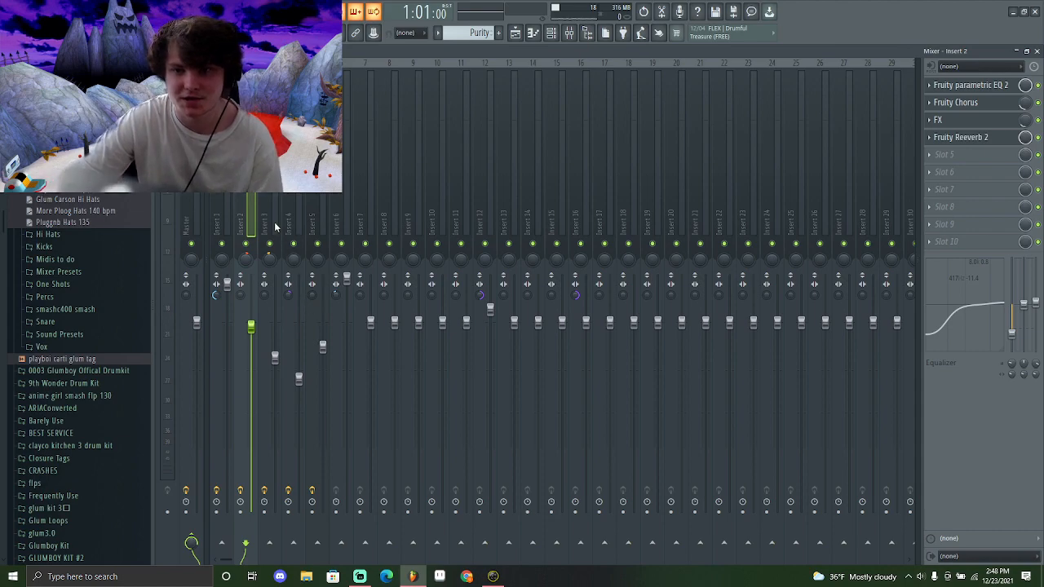
Select mixer Insert 3, open its FX slot and play the track back
click(276, 237)
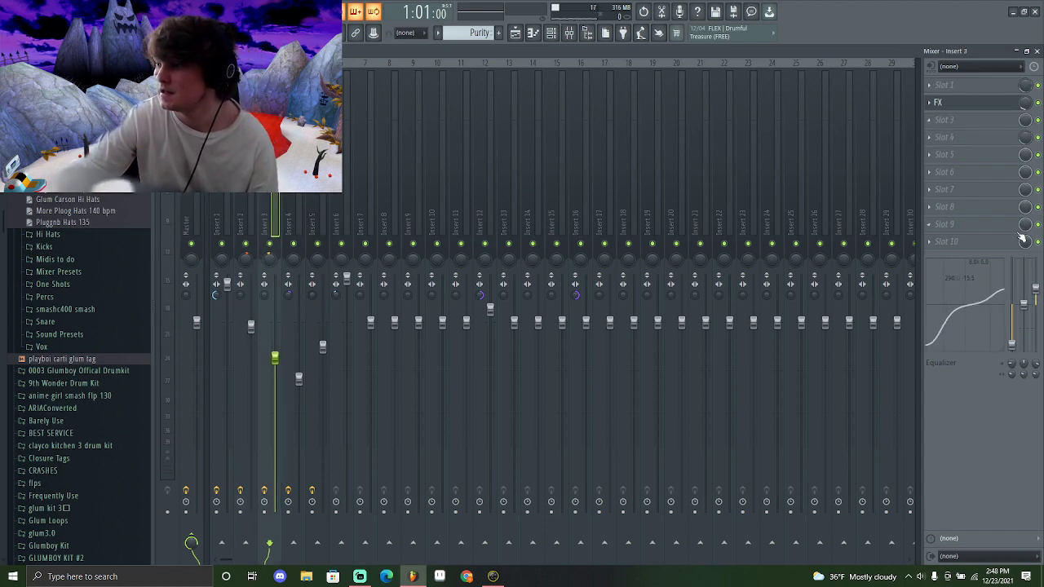
click(969, 103)
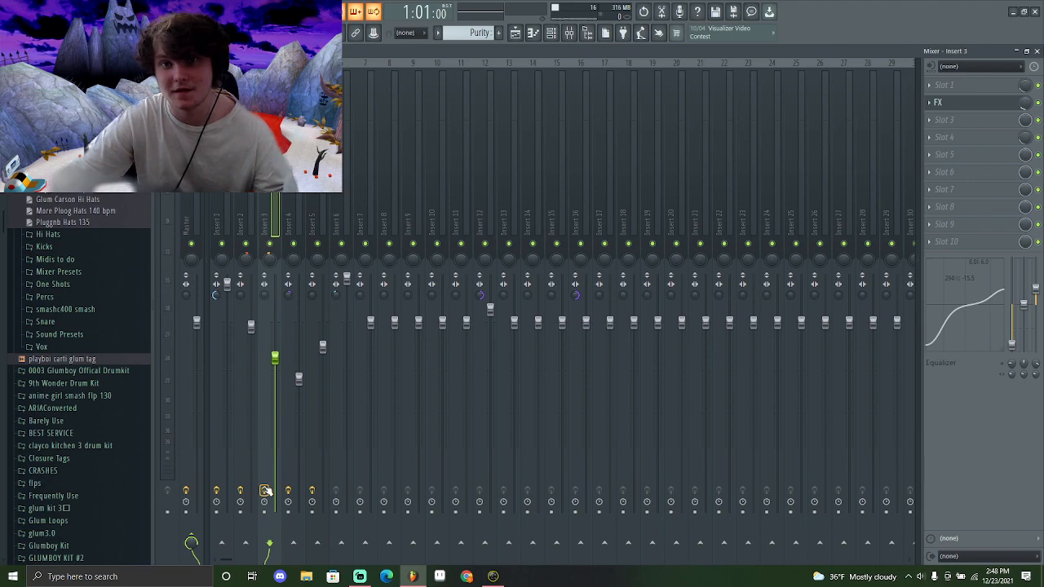
key(space)
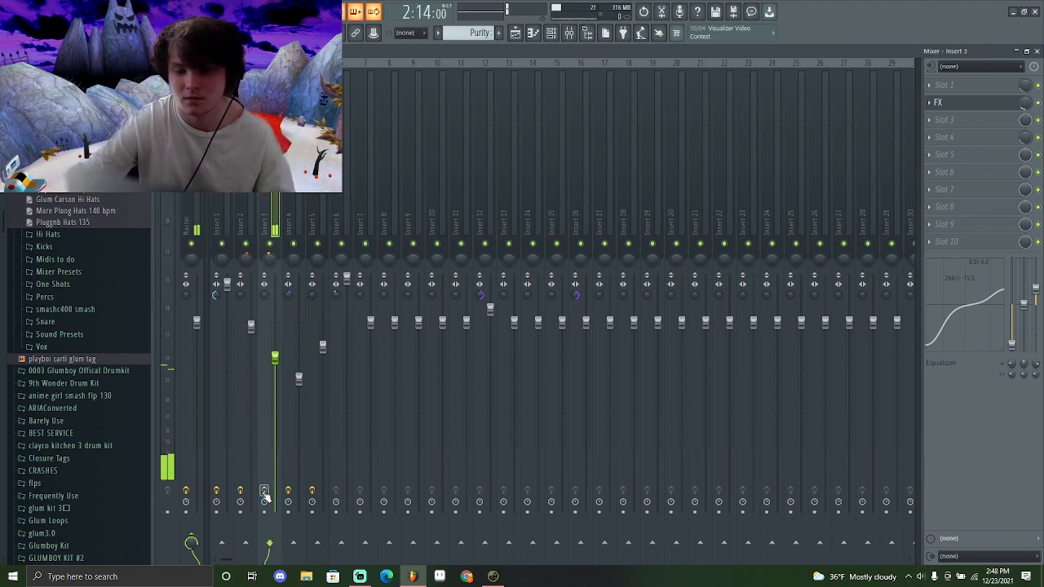
key(space)
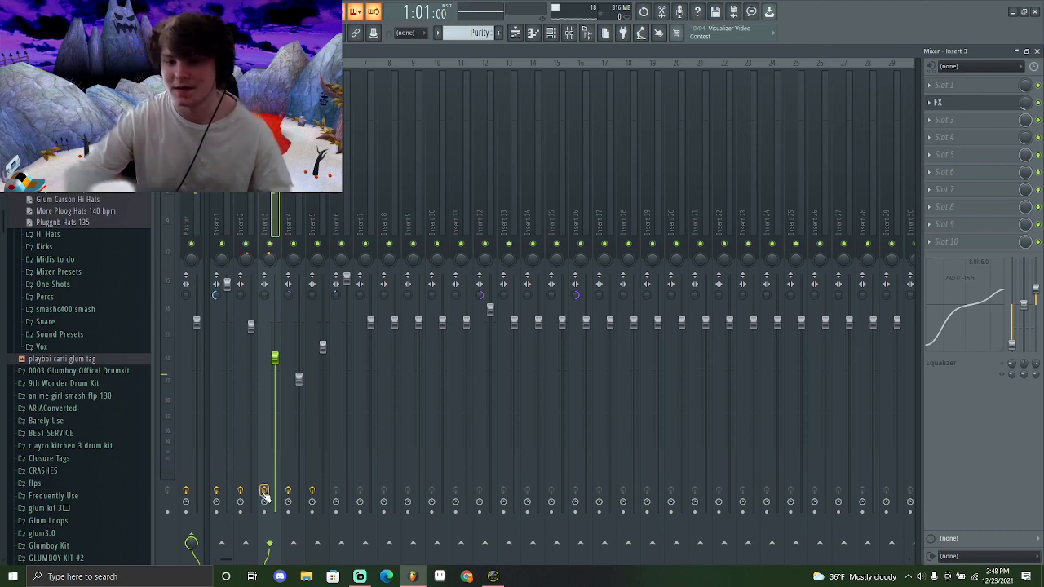
key(space)
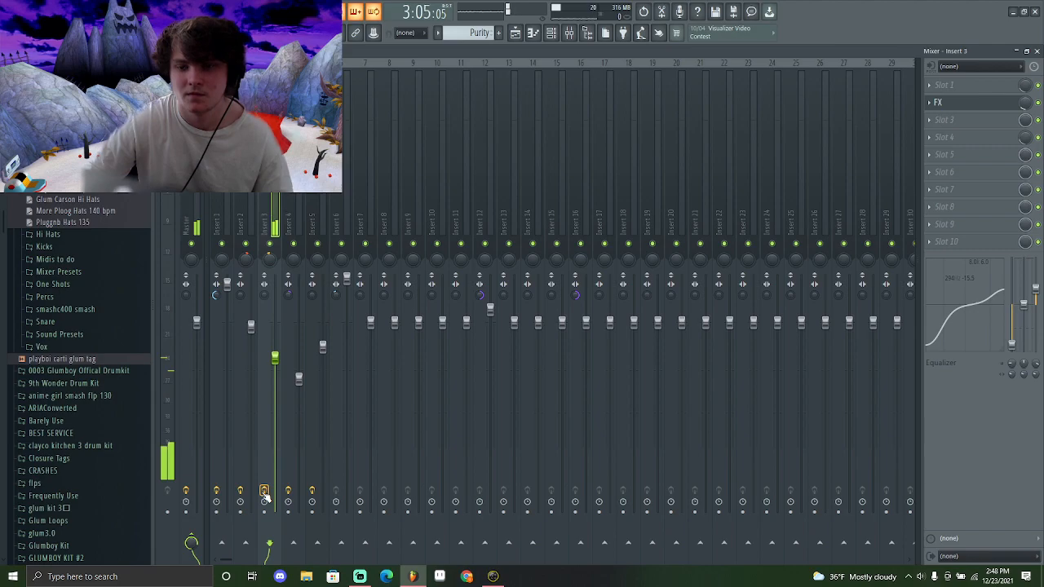
key(space)
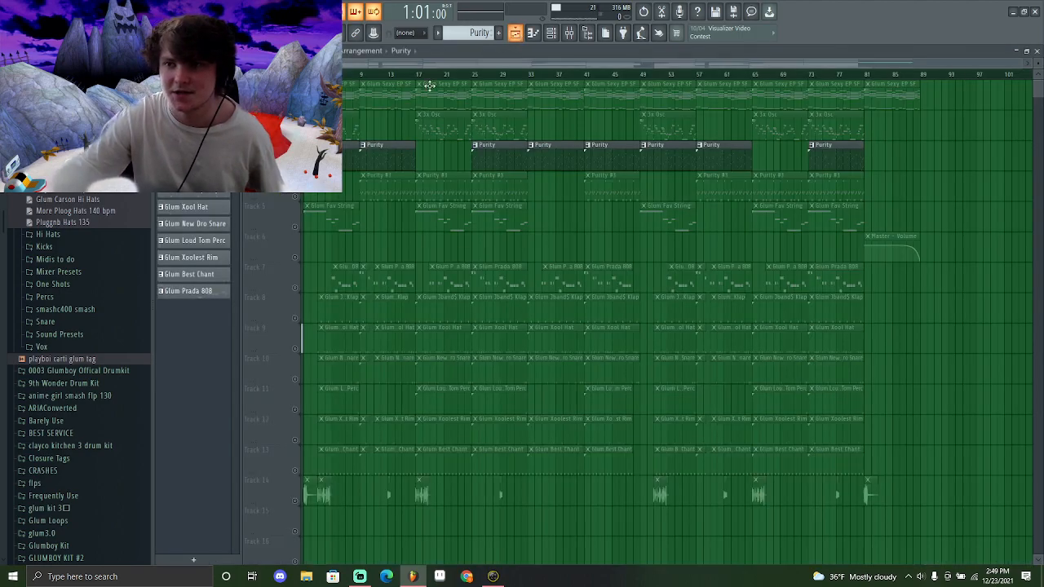
Select the Glum Klap clip in the playlist, open the channel rack and play the beat
click(339, 299)
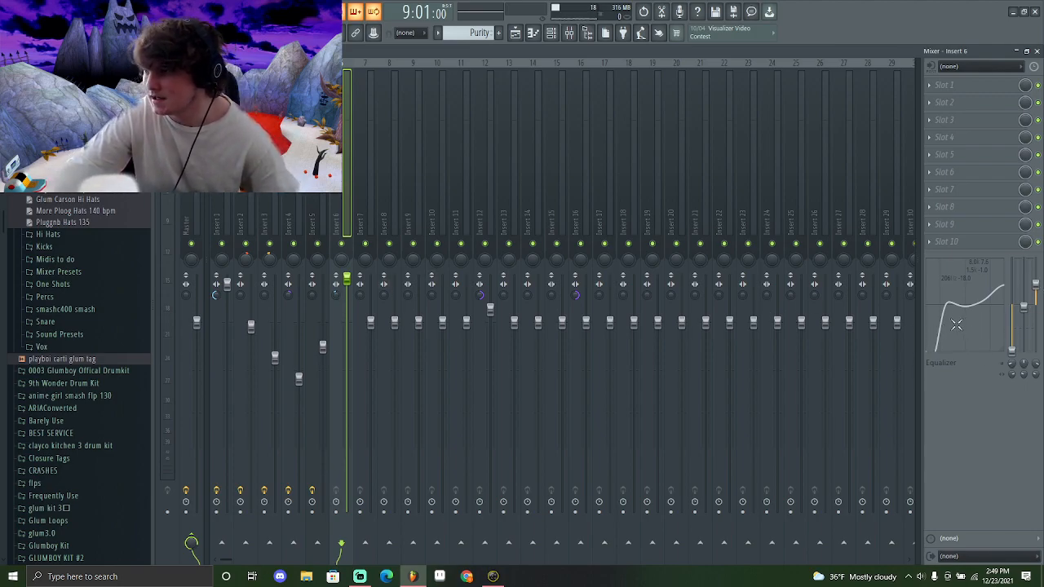
key(F6)
key(space)
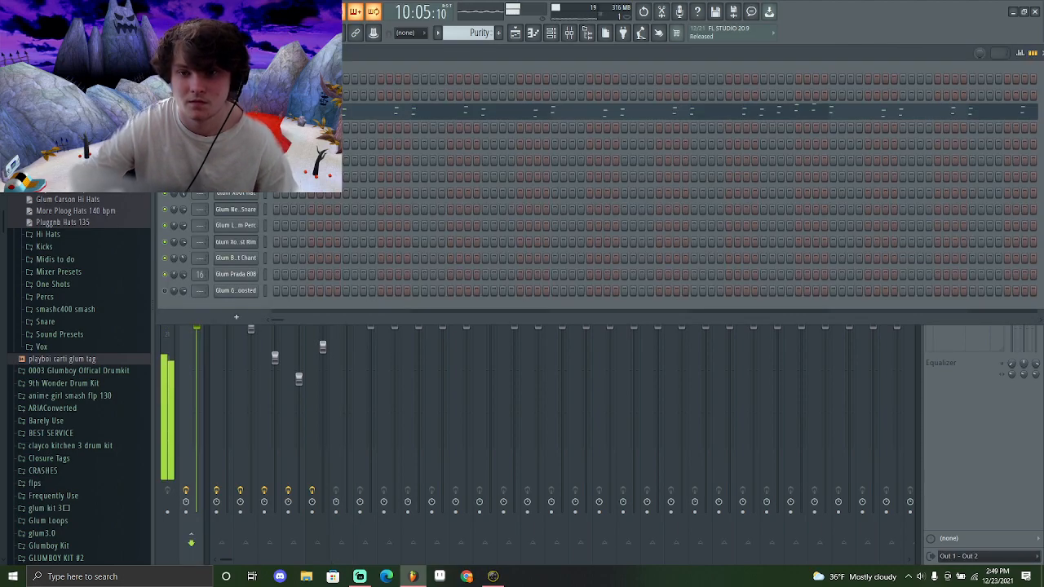
key(space)
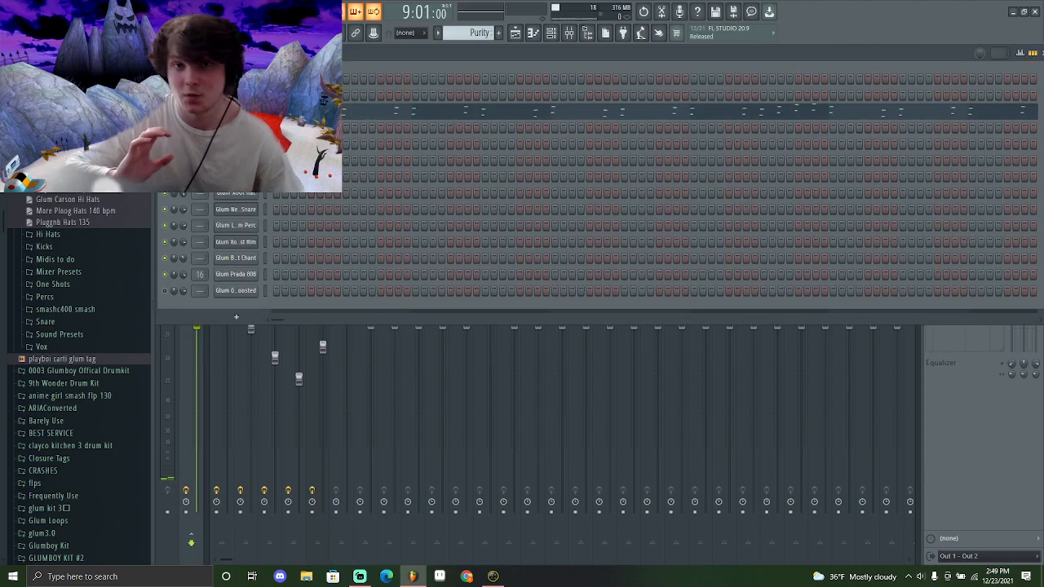
Show the mixer with the Master track's Fruity soft clipper and play the beat
click(568, 33)
key(space)
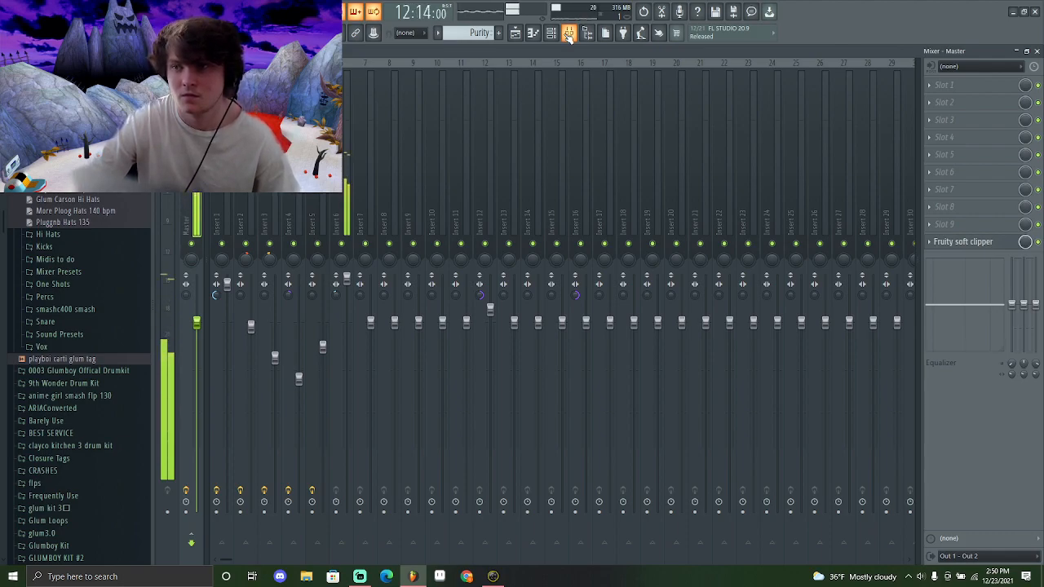
key(space)
Select mixer Insert 4, open its FX slot and play the track back
click(298, 220)
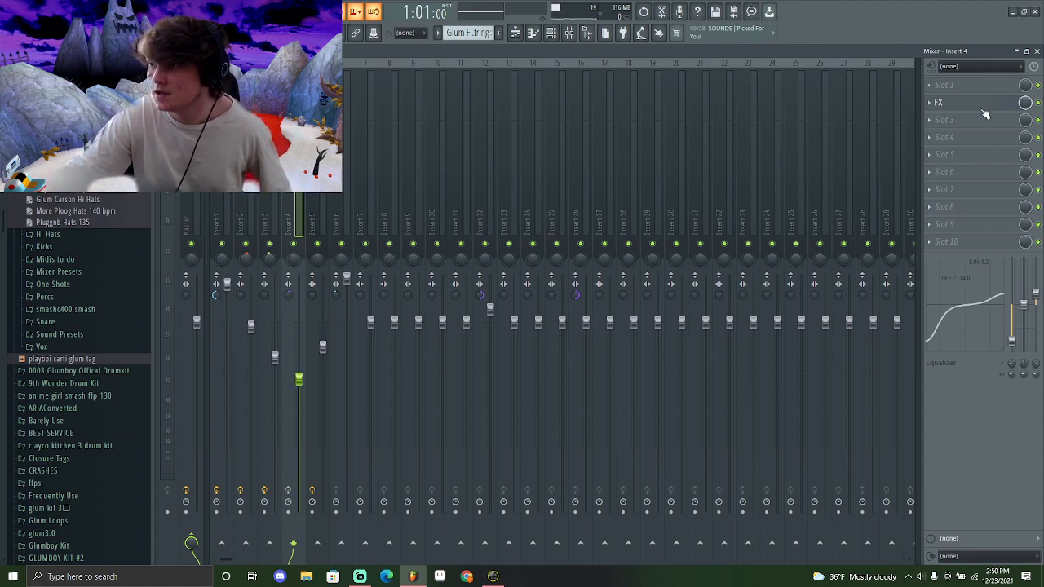
click(938, 102)
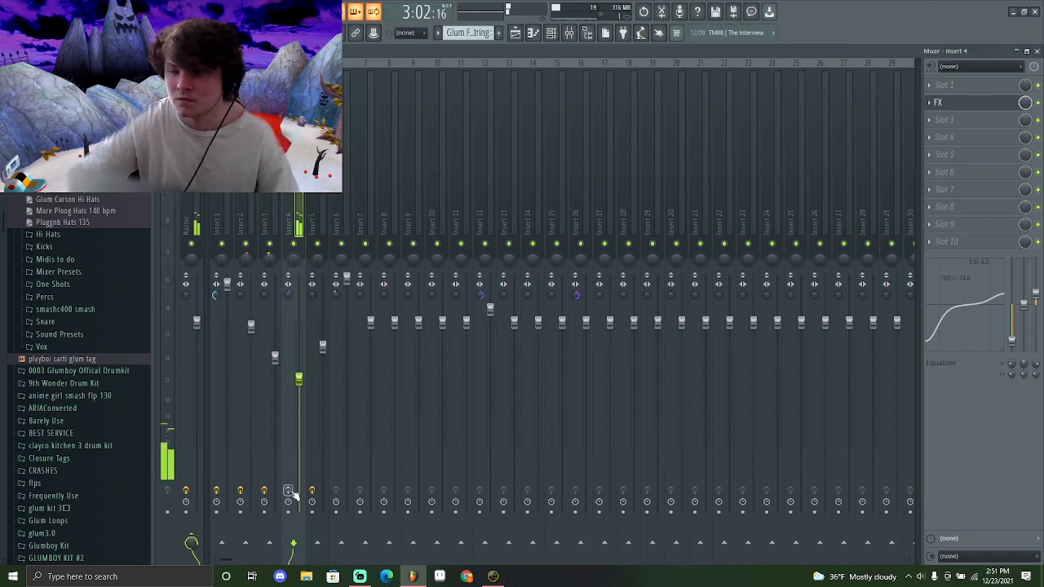
key(space)
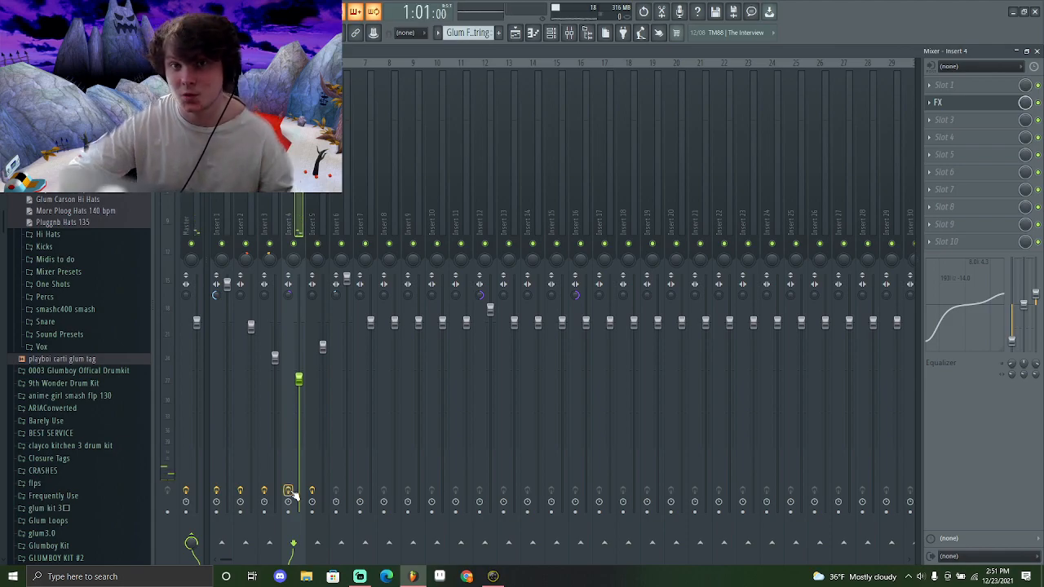
key(space)
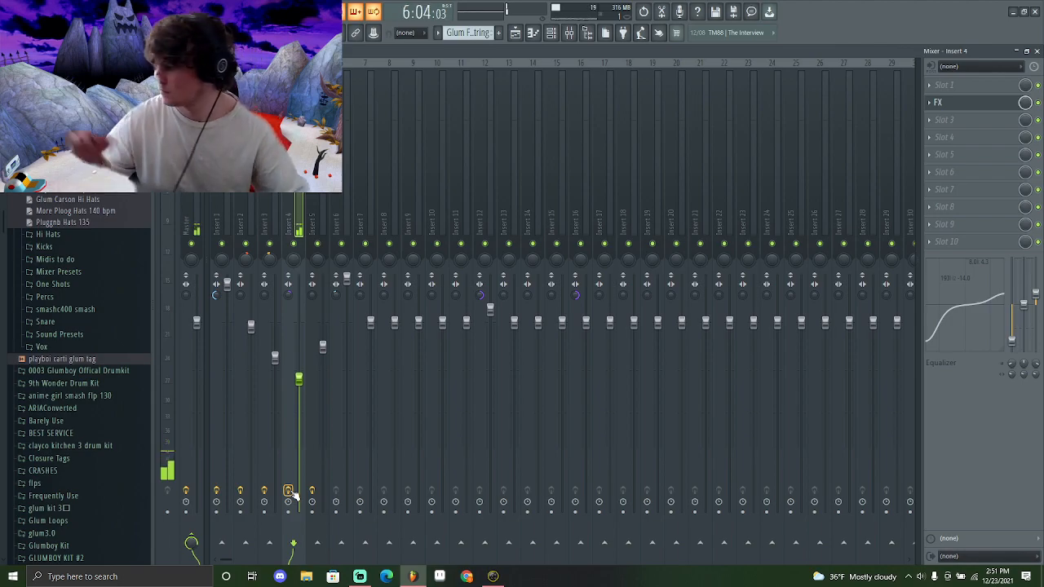
key(space)
Select the Glum Prada 808 clip in the playlist, view its mixer insert, and return to the playlist
key(F5)
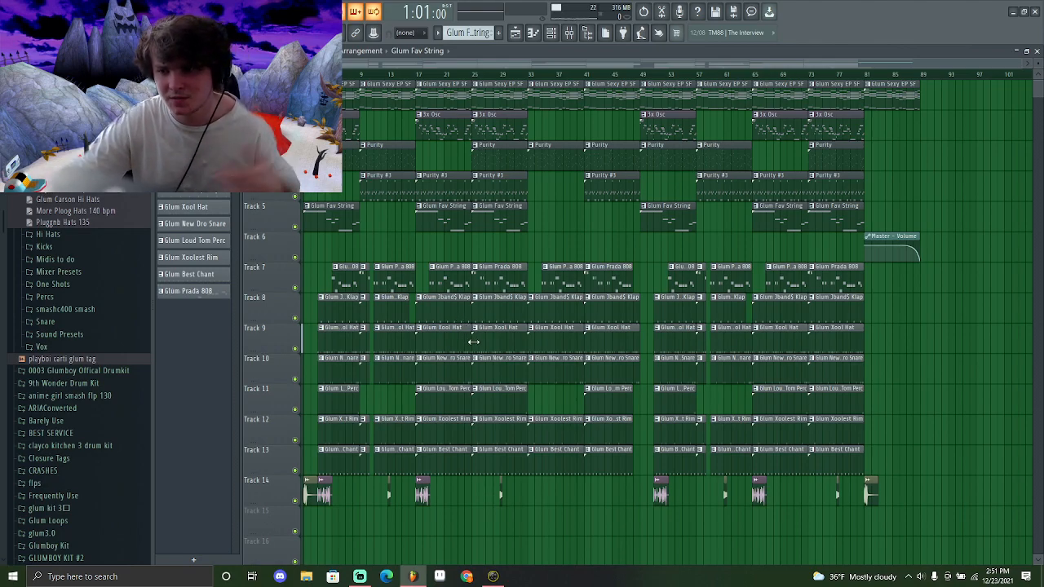
double_click(506, 282)
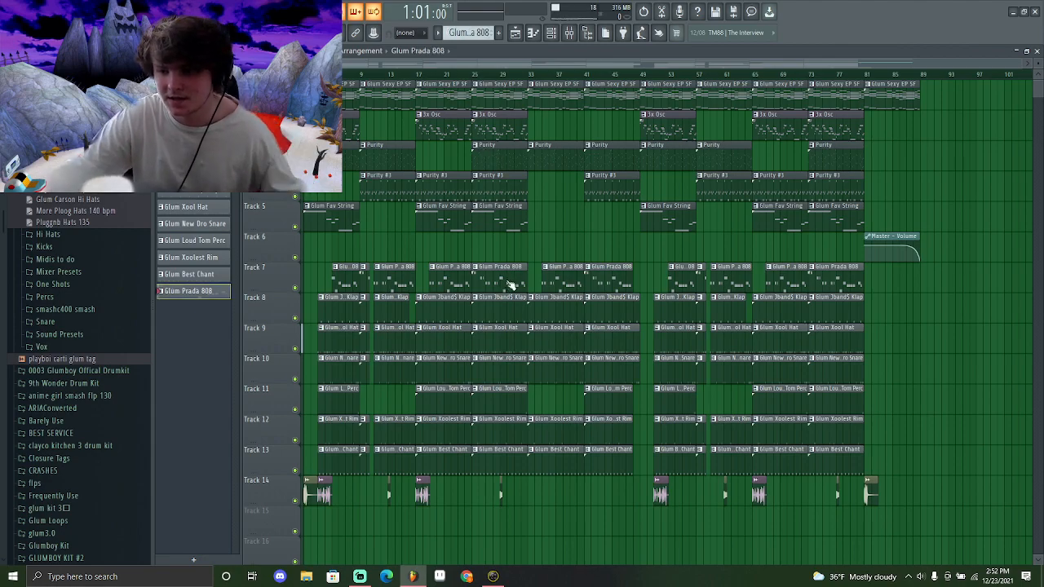
click(569, 32)
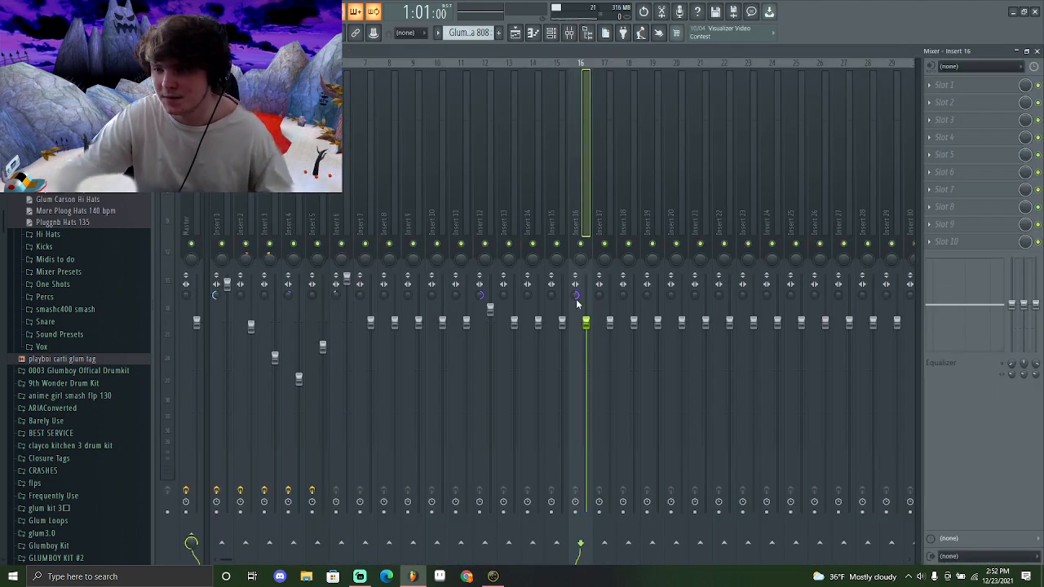
click(516, 33)
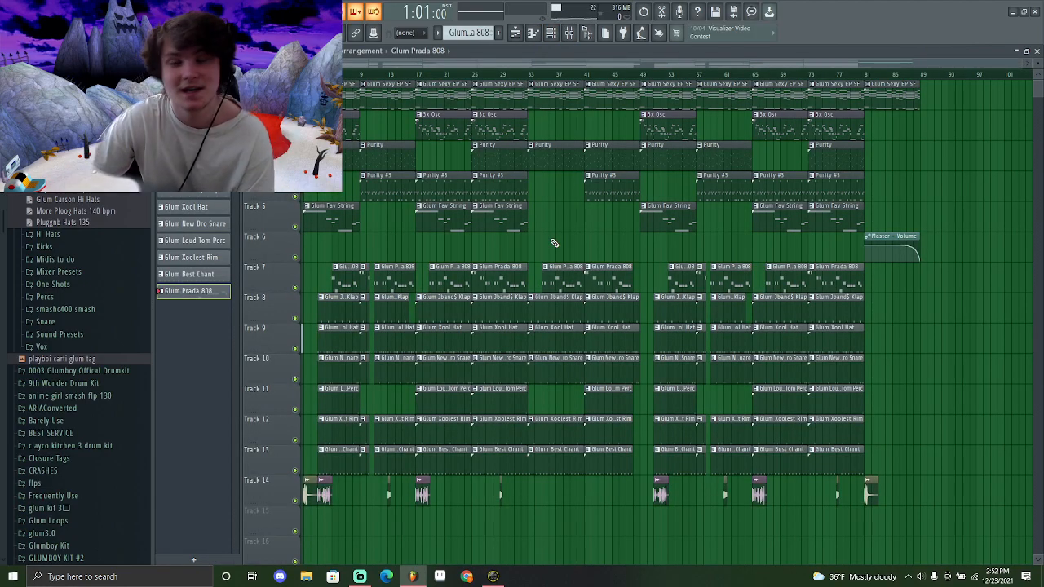